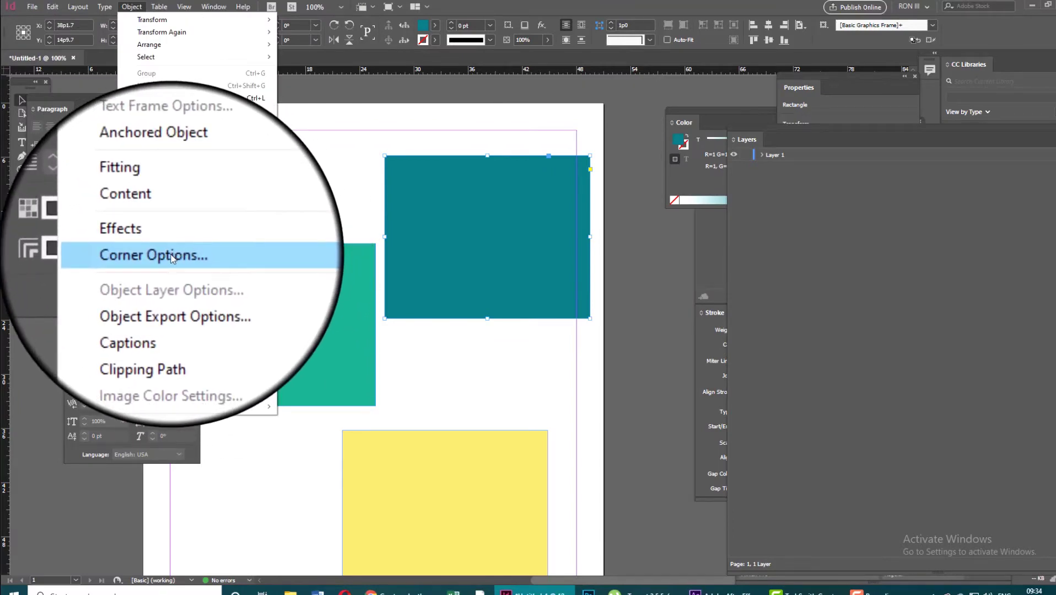
pyautogui.click(172, 258)
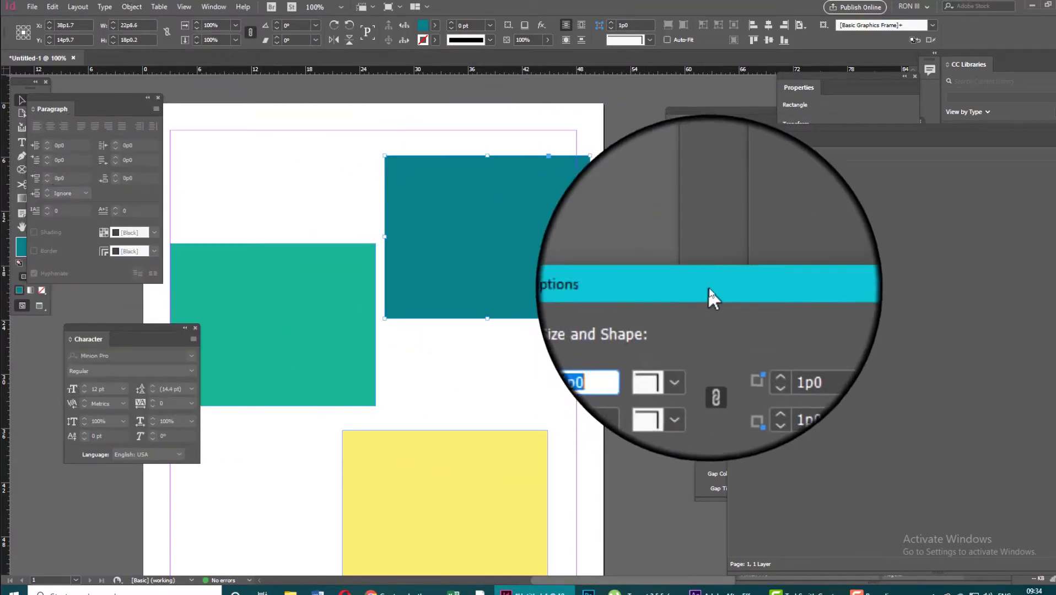
pyautogui.click(630, 379)
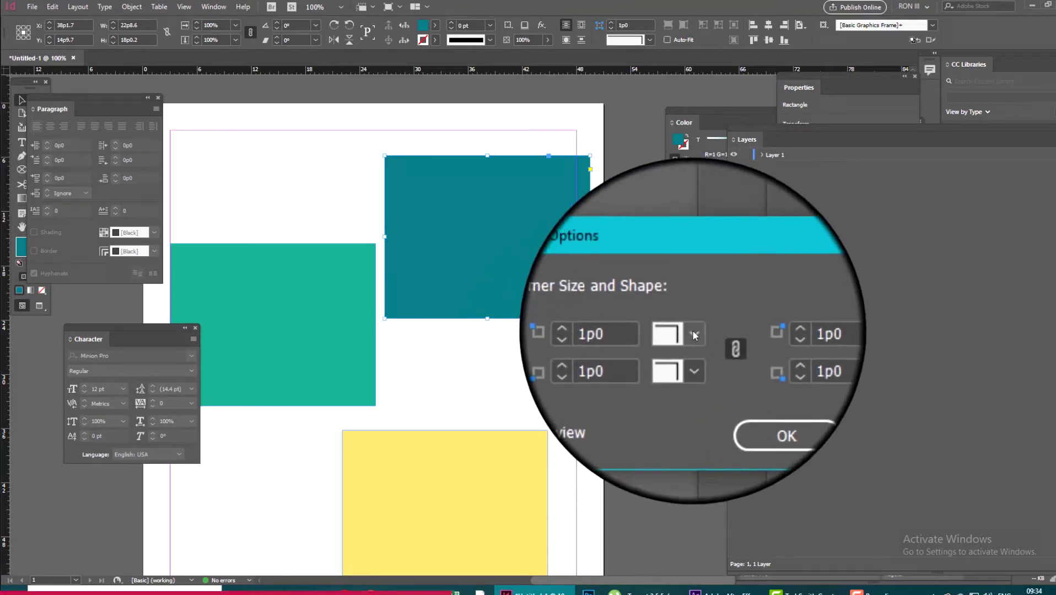
pyautogui.click(693, 335)
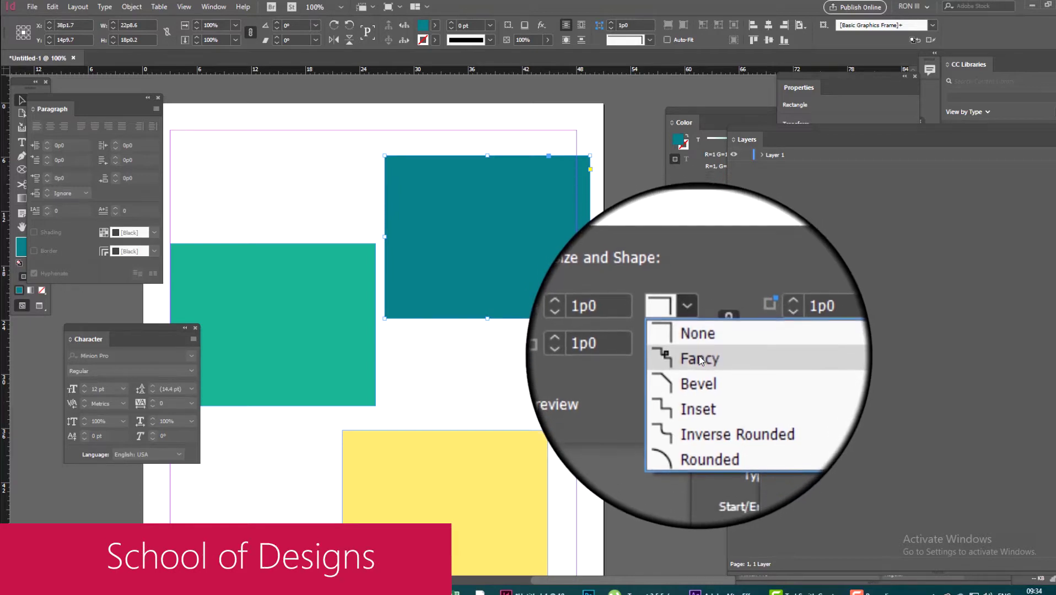
pyautogui.click(699, 356)
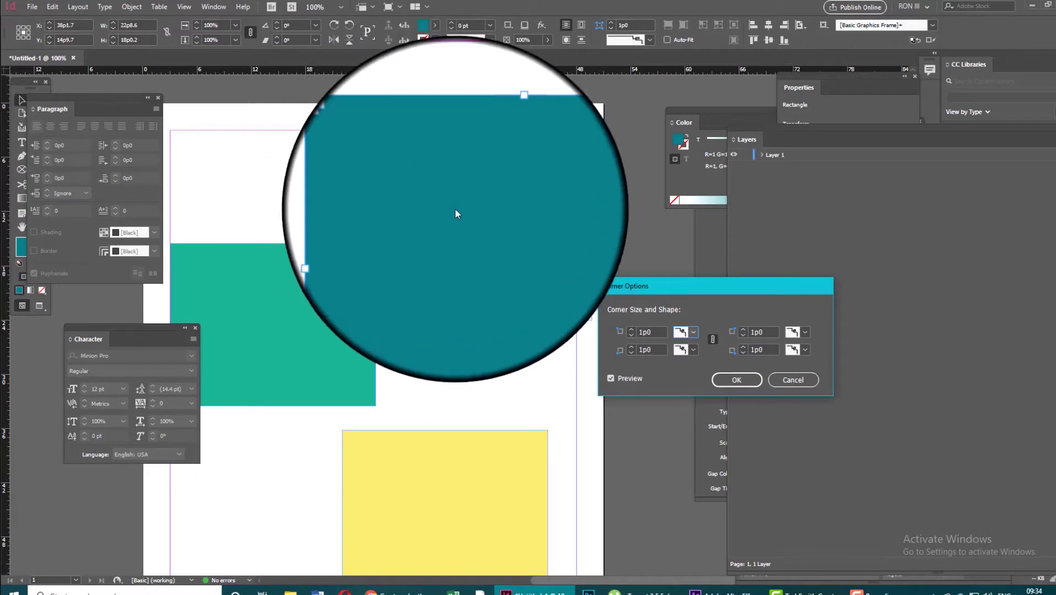
pyautogui.click(774, 383)
# Reopen the teal rectangle's Corner Options and preview the Fancy and Bevel shapes on all four corners.
pyautogui.scroll(2, 415, 147)
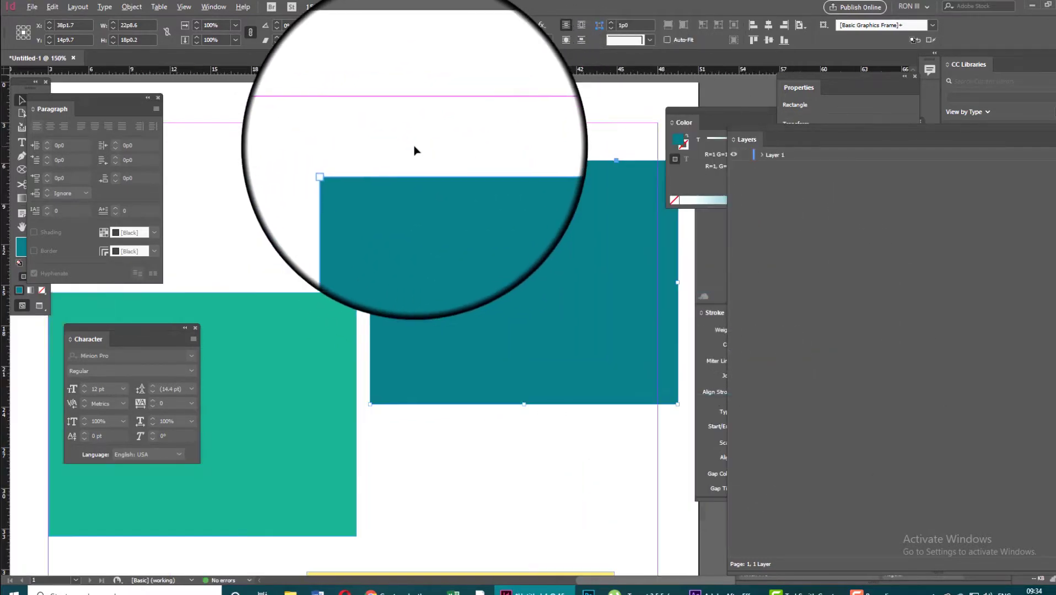
pyautogui.click(131, 7)
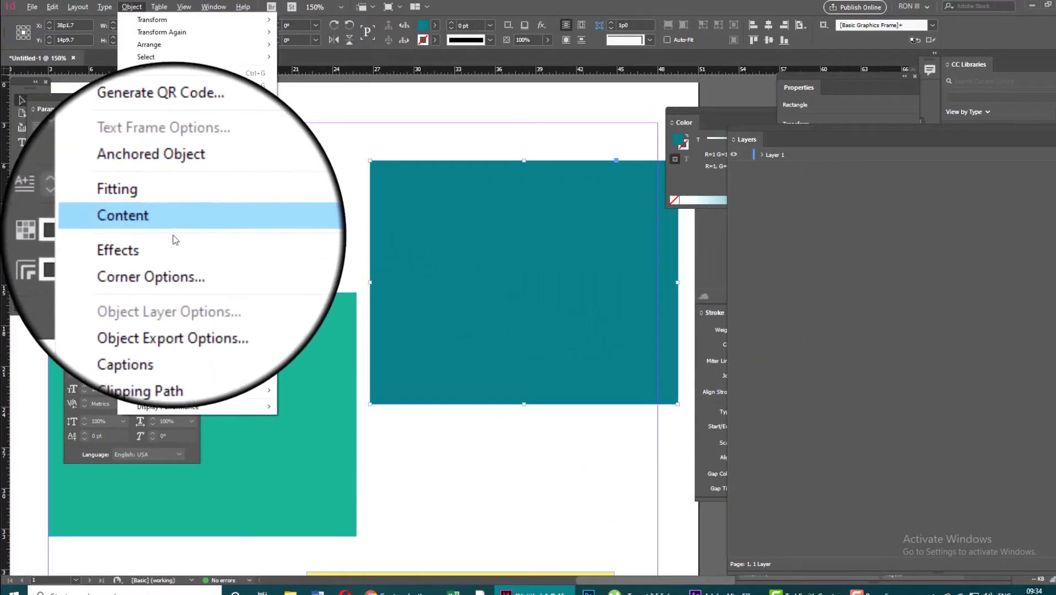
pyautogui.click(179, 258)
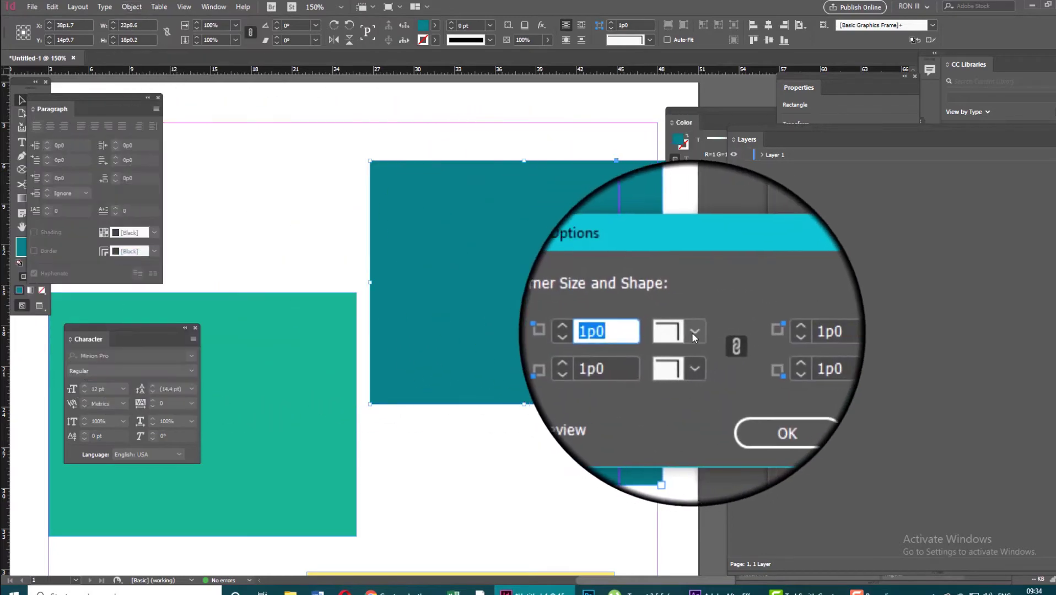
pyautogui.click(692, 335)
pyautogui.click(686, 351)
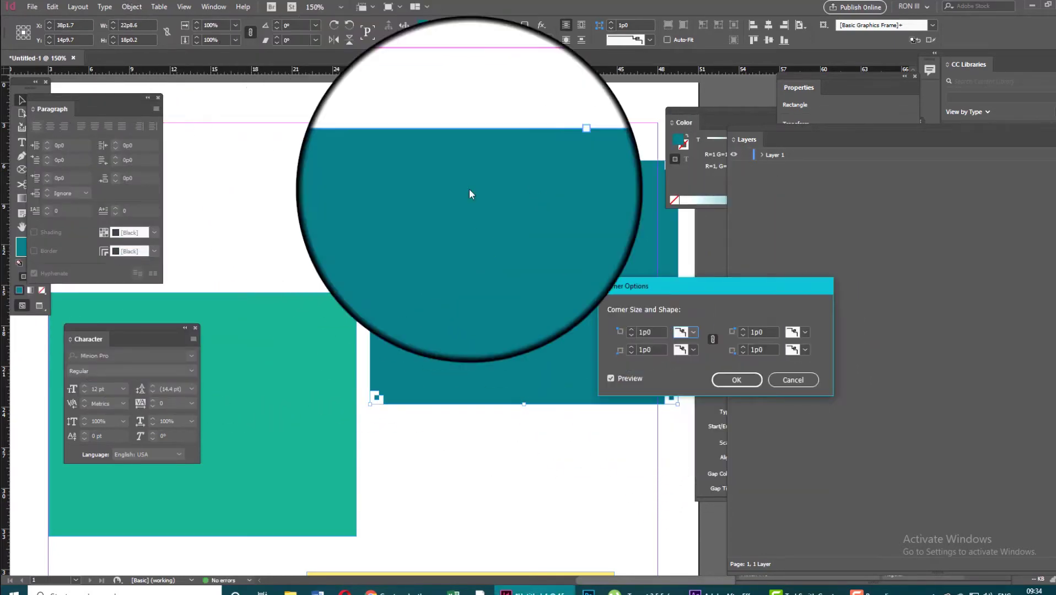
pyautogui.click(692, 337)
pyautogui.click(688, 367)
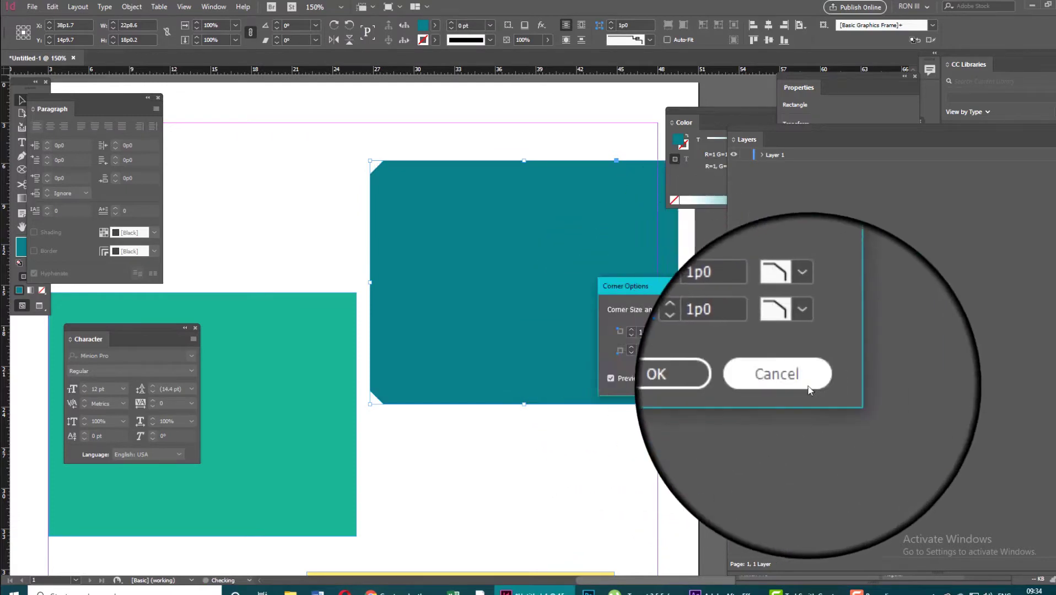
# Preview the Inset and Inverse Rounded corner shapes on the teal rectangle.
pyautogui.click(693, 337)
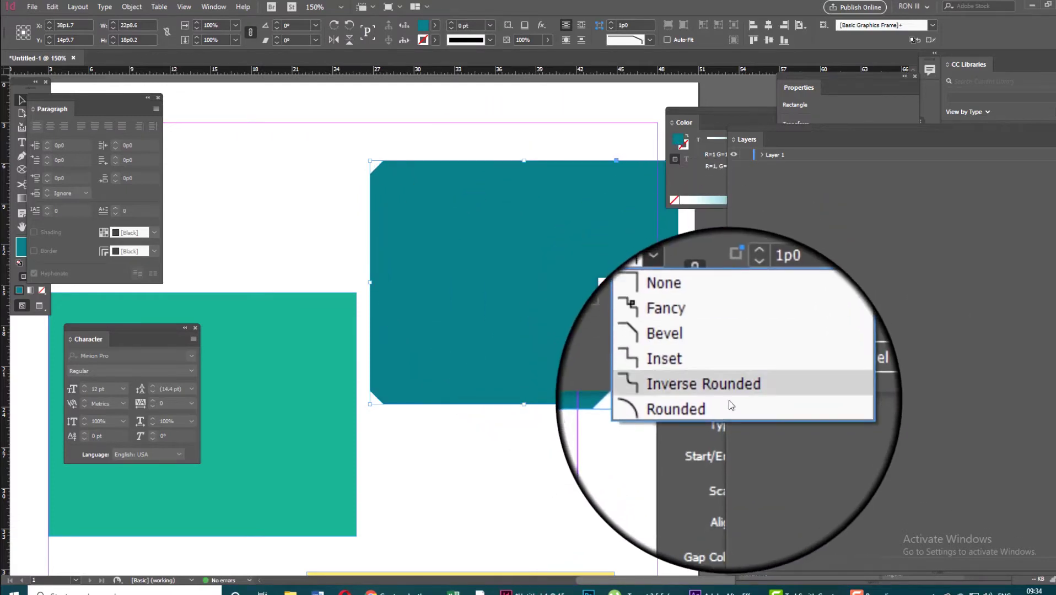
pyautogui.click(714, 383)
pyautogui.click(646, 279)
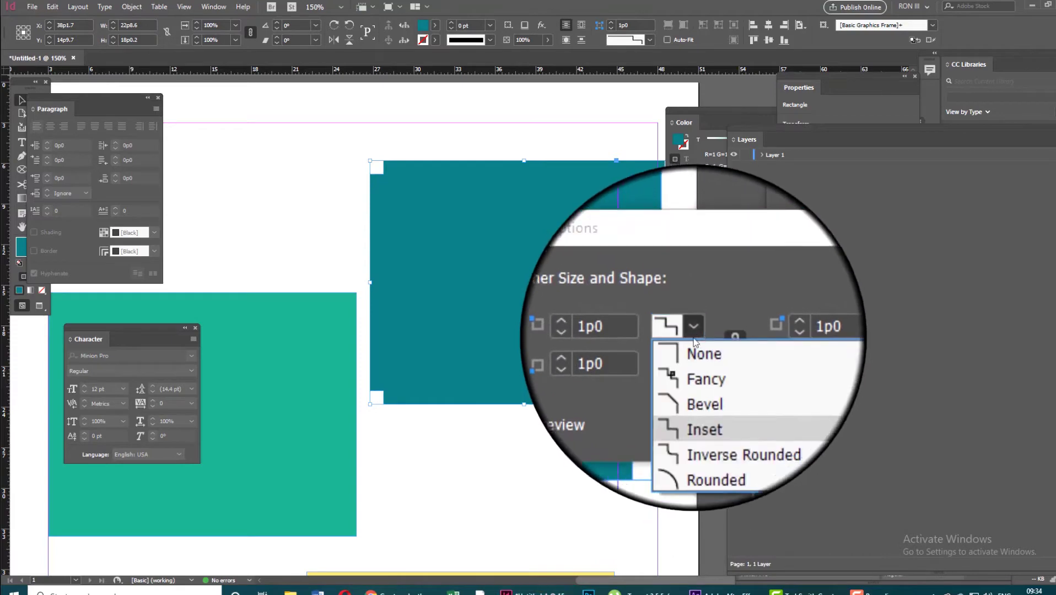
pyautogui.click(711, 394)
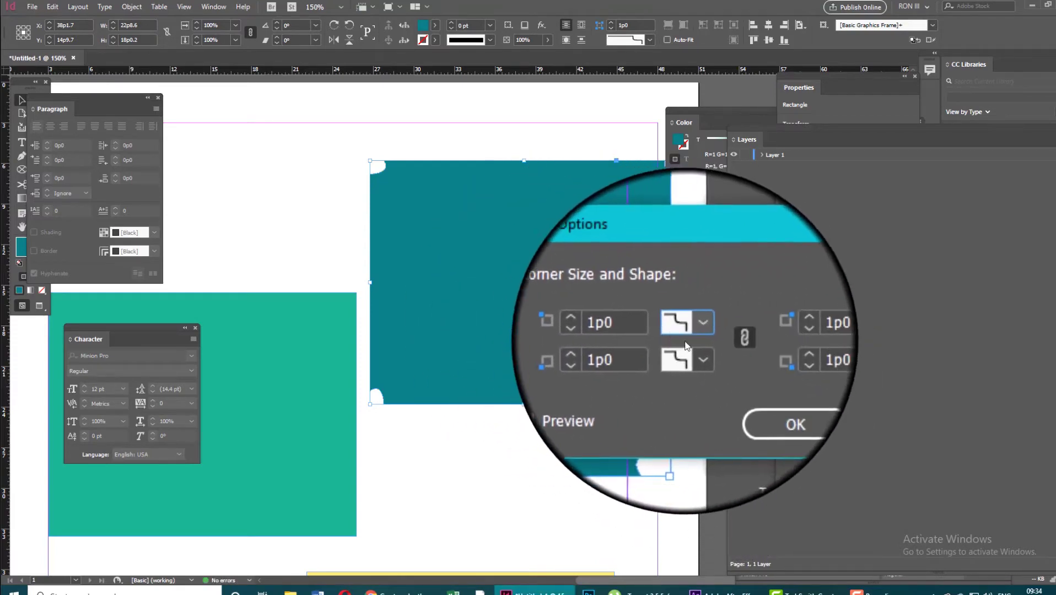
# Apply Rounded corners with a size of 3p8 to the teal rectangle, and undo the change.
pyautogui.click(693, 335)
pyautogui.click(704, 409)
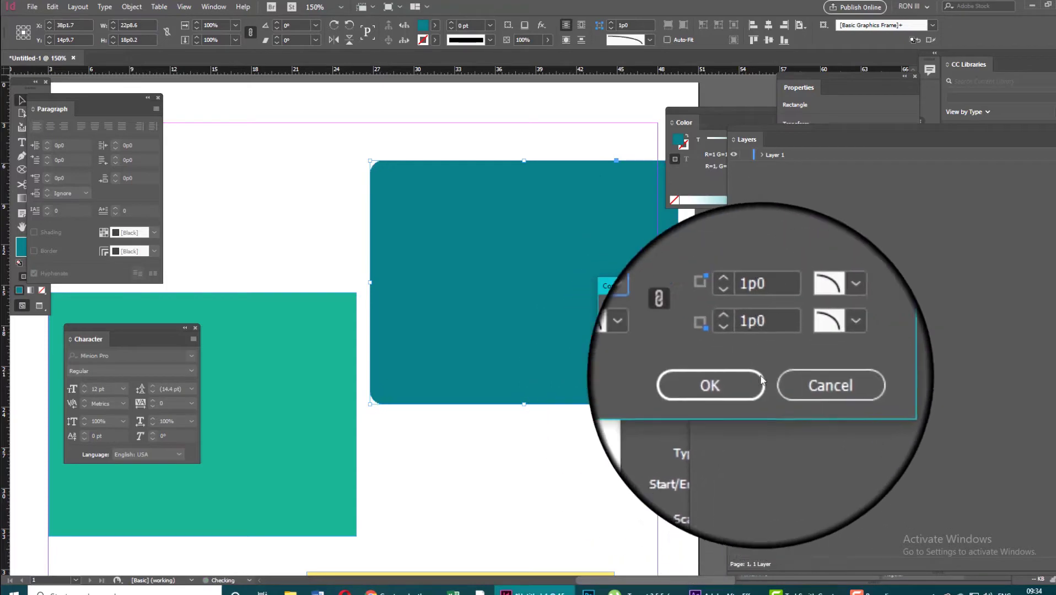
pyautogui.click(657, 332)
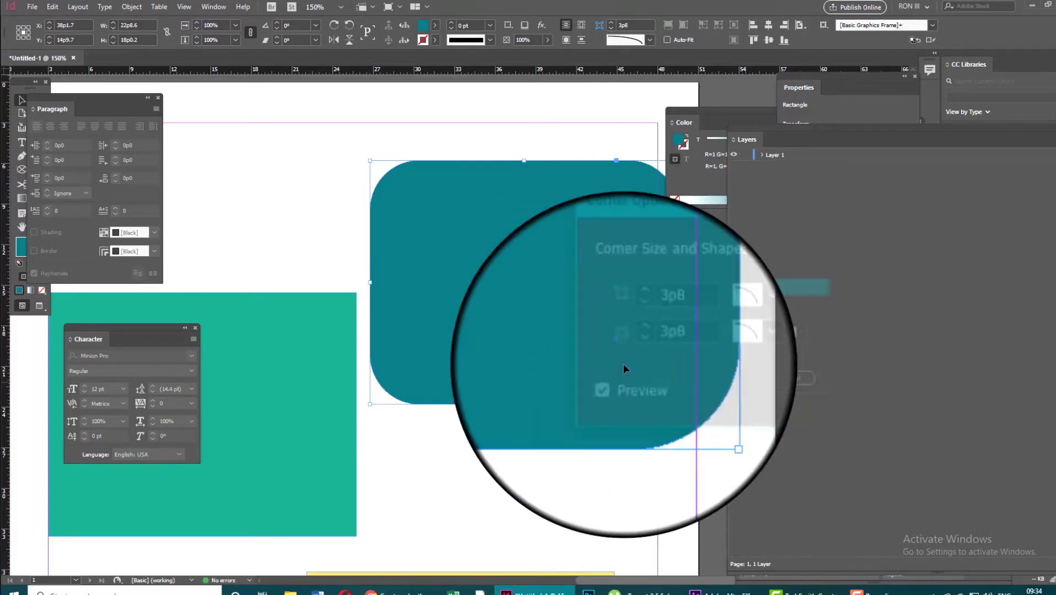
pyautogui.click(749, 385)
pyautogui.hotkey('ctrl', 'z')
# Activate live corner editing on the teal rectangle with the yellow handle near its upper-right corner.
pyautogui.moveTo(599, 297); pyautogui.dragTo(490, 327)
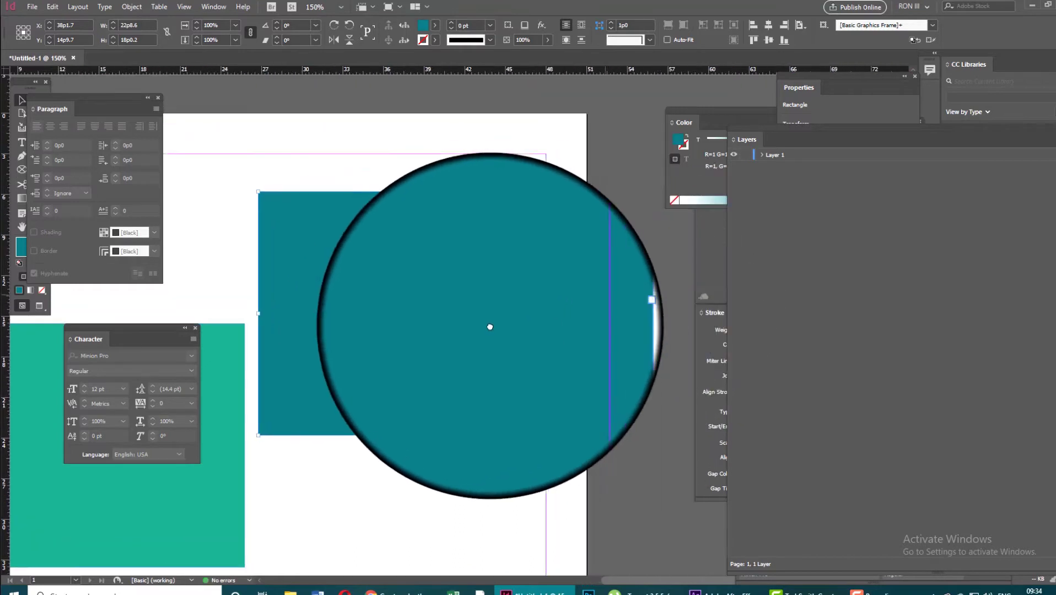
pyautogui.scroll(1, 614, 263)
pyautogui.scroll(1, 612, 260)
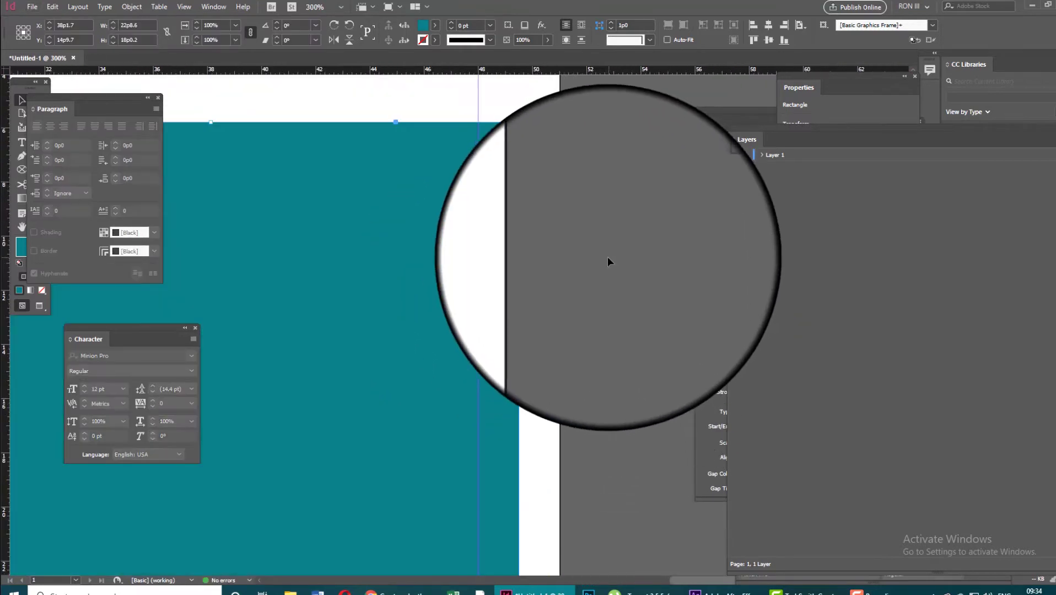
pyautogui.scroll(-1, 610, 259)
pyautogui.moveTo(568, 276); pyautogui.dragTo(608, 321)
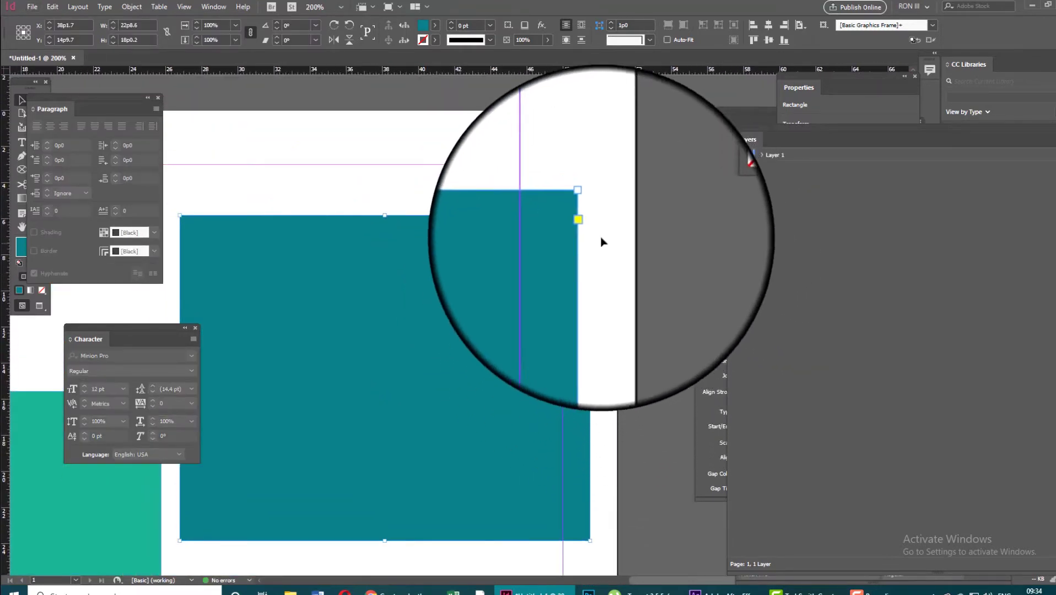
pyautogui.scroll(1, 589, 231)
pyautogui.scroll(1, 591, 219)
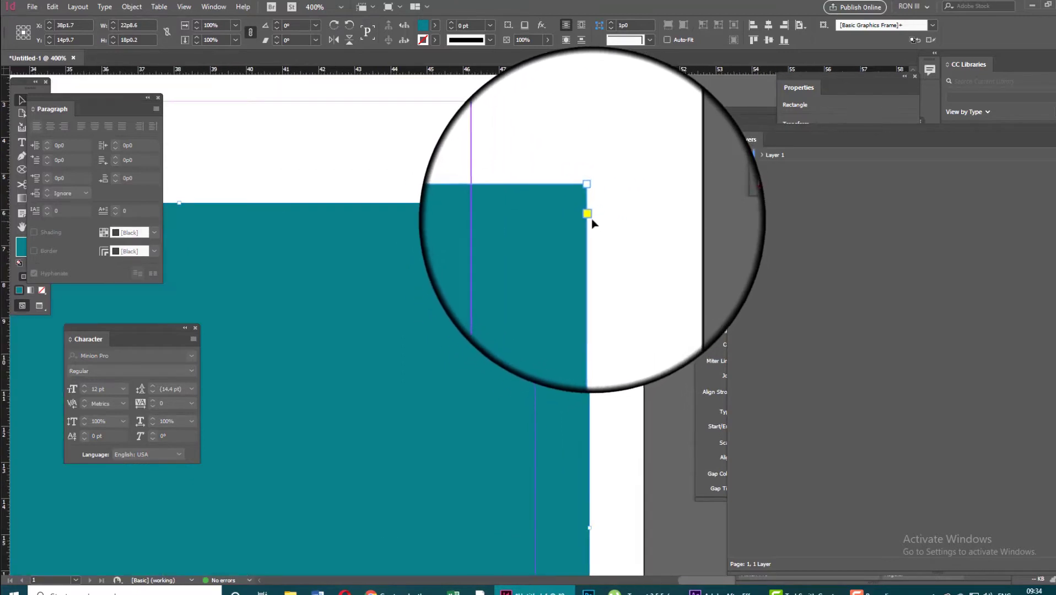
pyautogui.click(590, 218)
pyautogui.scroll(3, 590, 206)
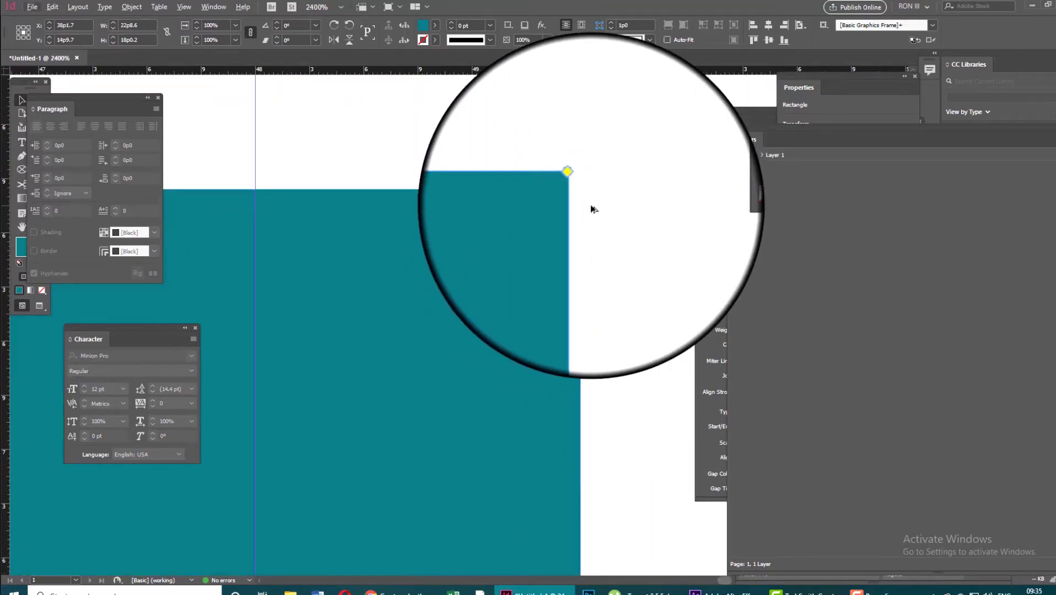
pyautogui.scroll(-5, 590, 205)
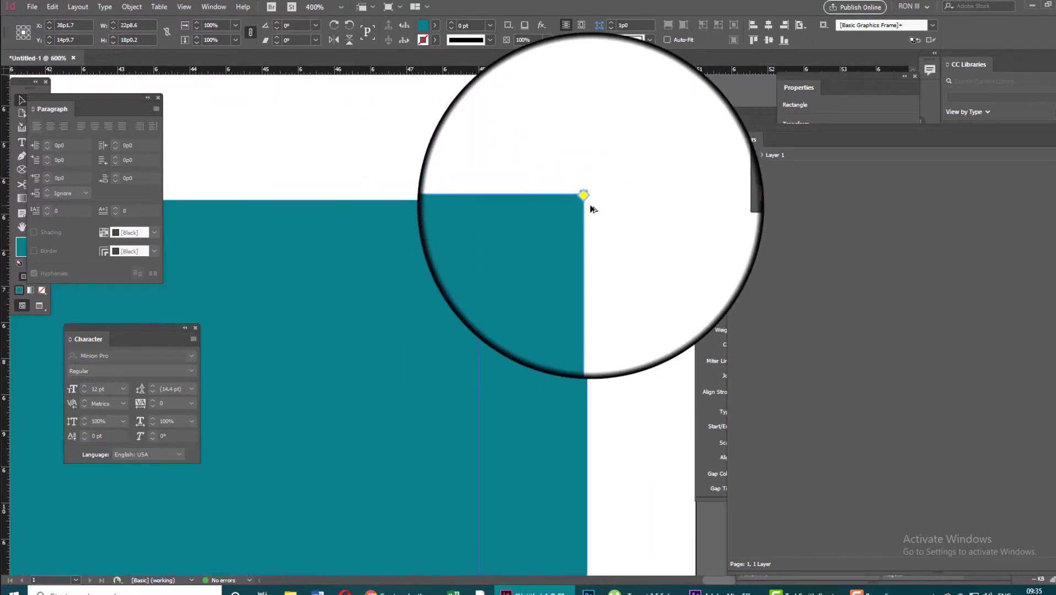
pyautogui.hotkey('ctrl', '-')
pyautogui.hotkey('ctrl', '-')
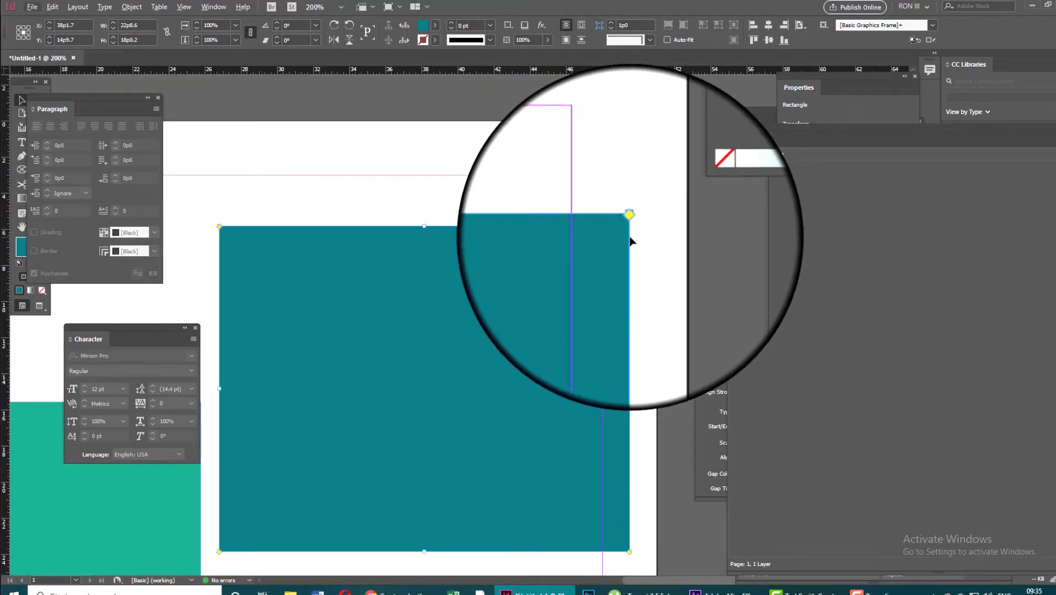
pyautogui.scroll(-3, 632, 240)
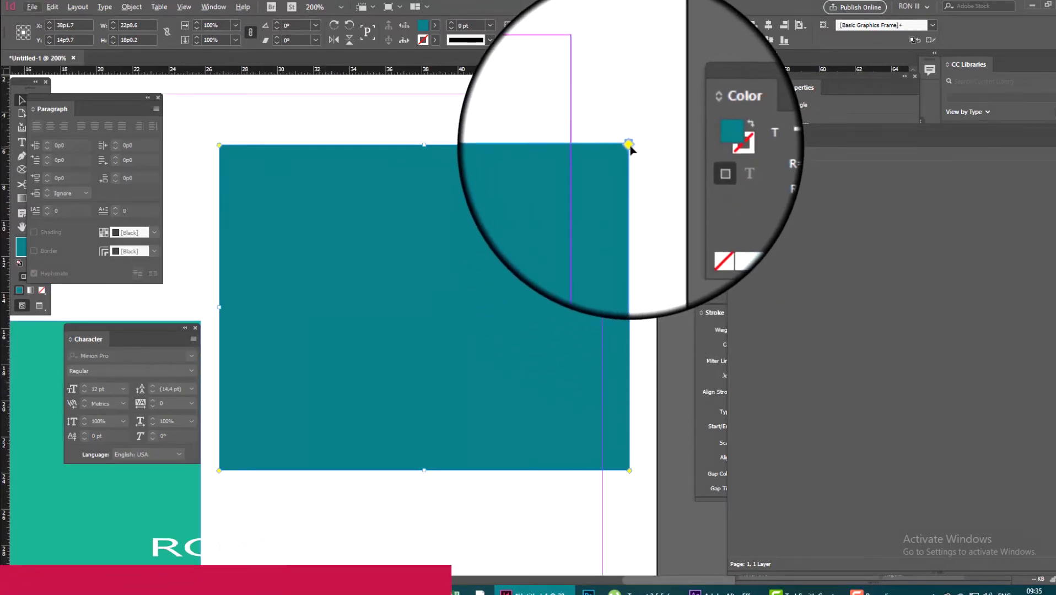
# Round all four corners of the teal rectangle interactively and reduce their radius to a small curve.
pyautogui.moveTo(628, 145); pyautogui.dragTo(594, 146)
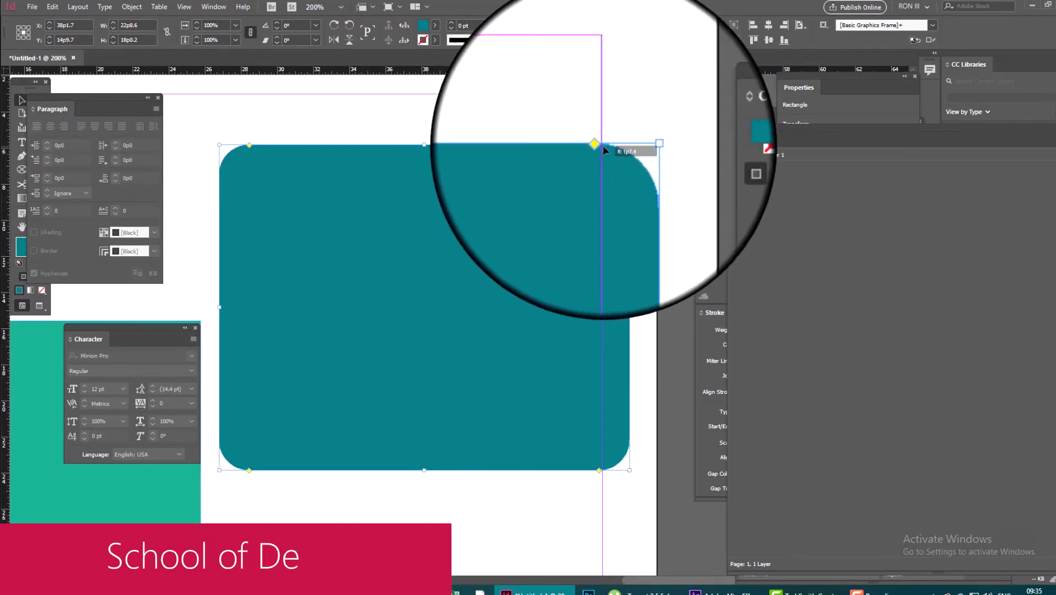
pyautogui.moveTo(604, 150); pyautogui.dragTo(606, 149)
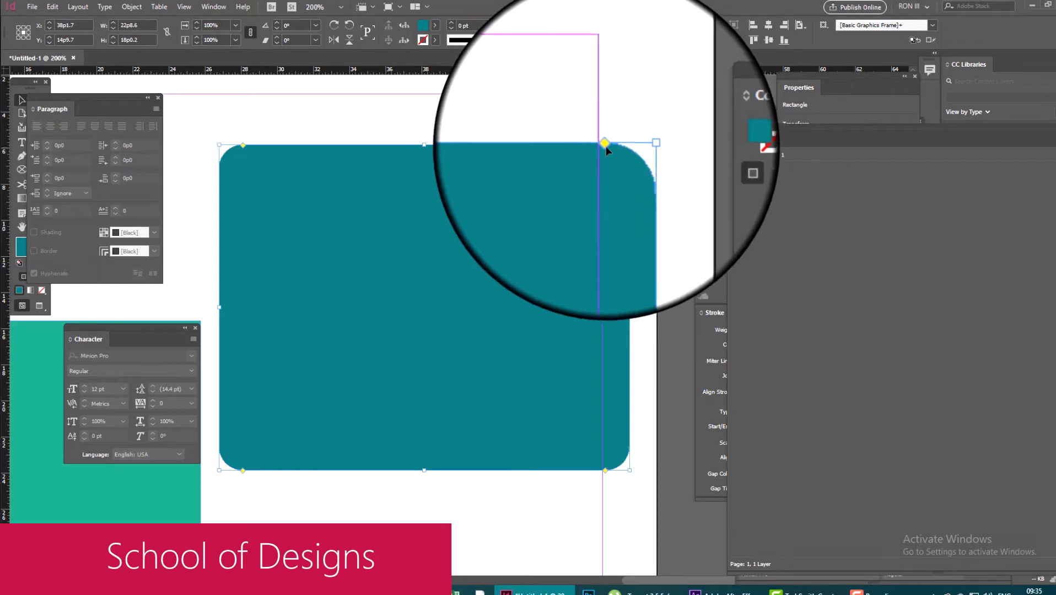
pyautogui.moveTo(615, 149); pyautogui.dragTo(620, 149)
pyautogui.scroll(4, 628, 148)
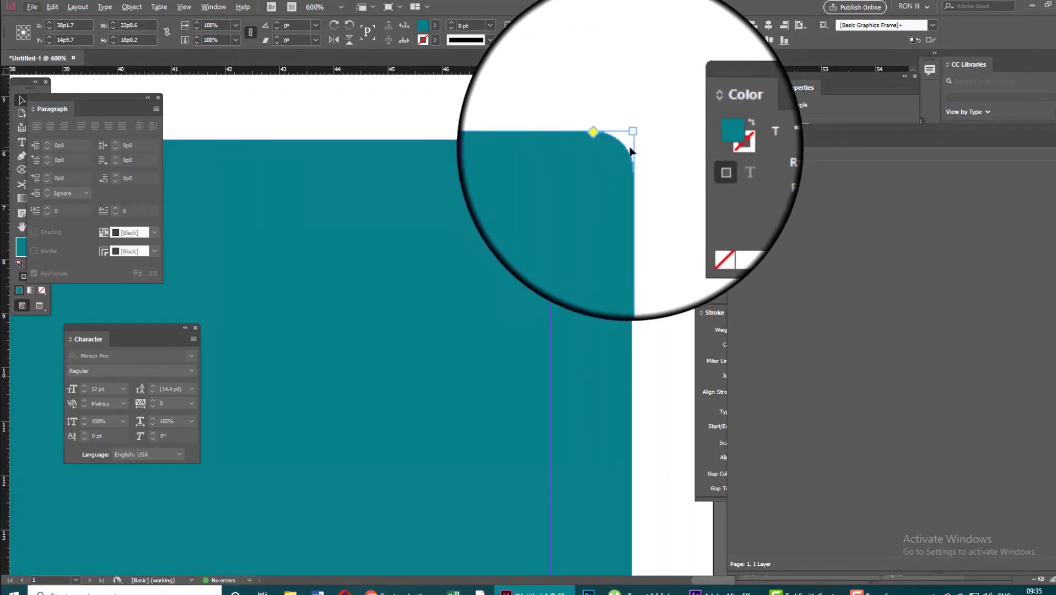
# Undo the live corner rounding and the rectangle's earlier teal recolouring.
pyautogui.hotkey('ctrl', 'z')
pyautogui.hotkey('ctrl', 'z')
pyautogui.hotkey('ctrl', 'z')
pyautogui.hotkey('ctrl', 'z')
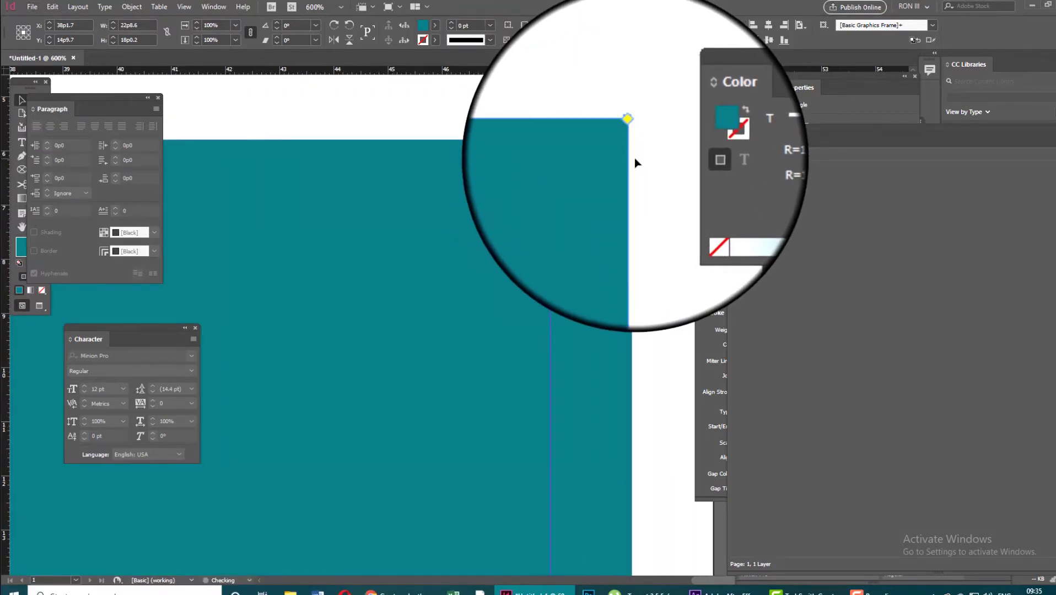
pyautogui.hotkey('ctrl', 'z')
pyautogui.hotkey('ctrl', 'z')
pyautogui.hotkey('ctrl', 'z')
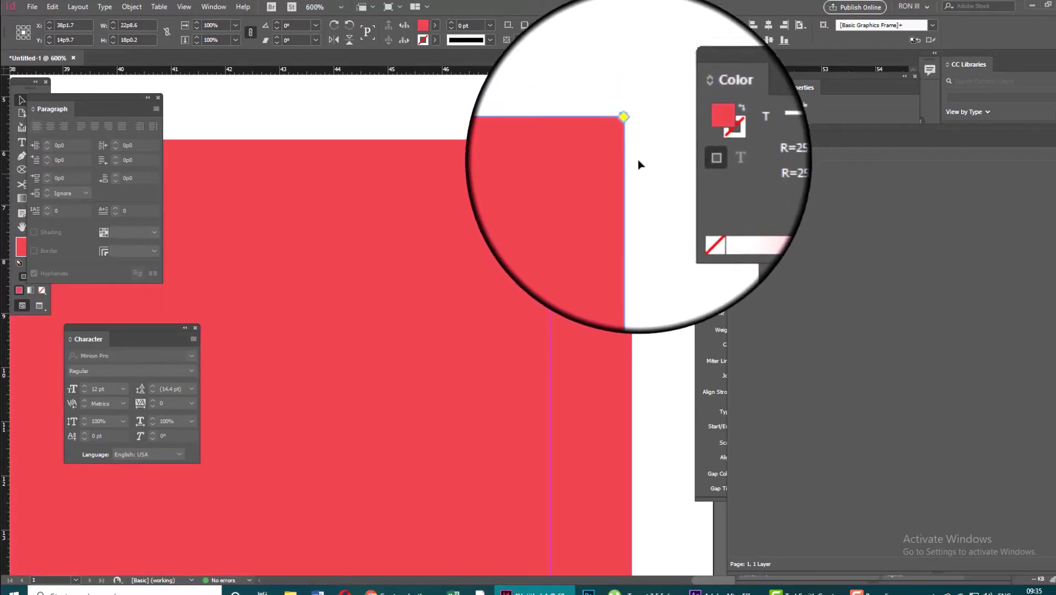
pyautogui.click(638, 167)
pyautogui.click(601, 193)
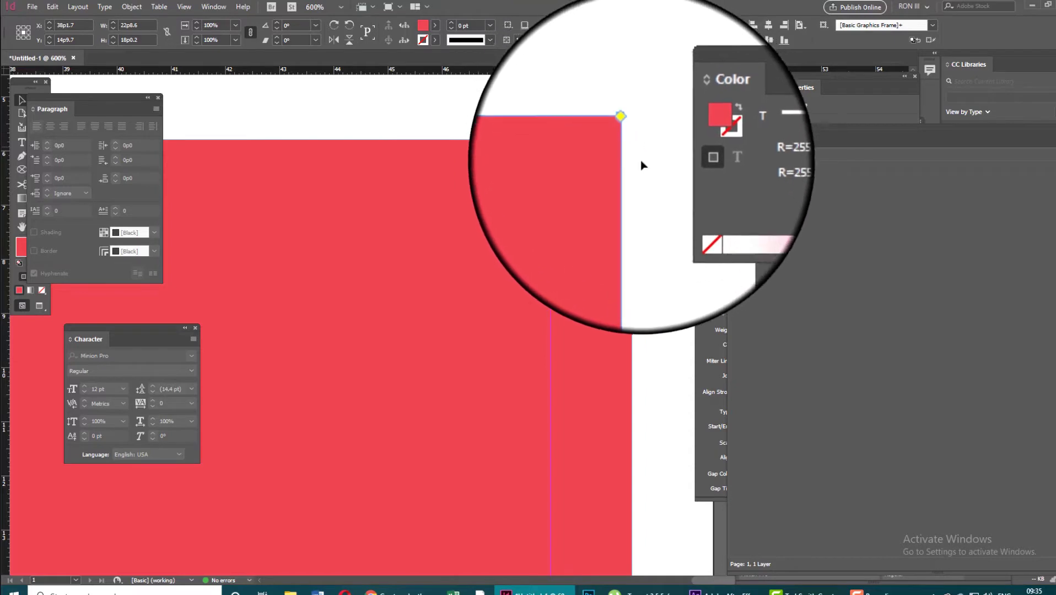
# Round the red rectangle's corners to about 1p2.4 and cycle their shape through Fancy, Bevel and Inset to Inverse Rounded.
pyautogui.moveTo(631, 142); pyautogui.dragTo(568, 142)
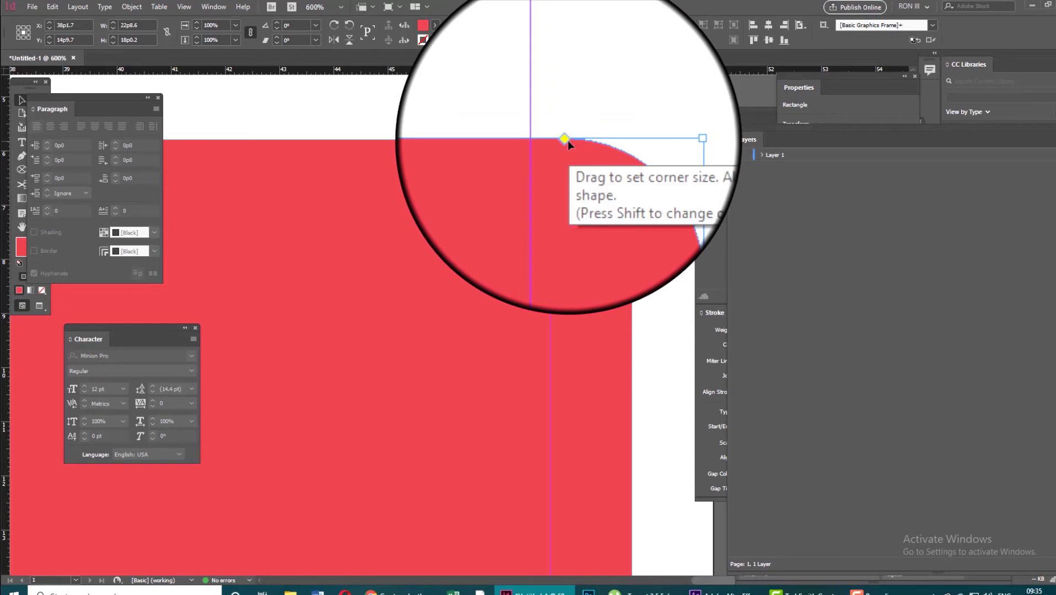
pyautogui.keyDown('alt'); pyautogui.click(566, 140); pyautogui.keyUp('alt')
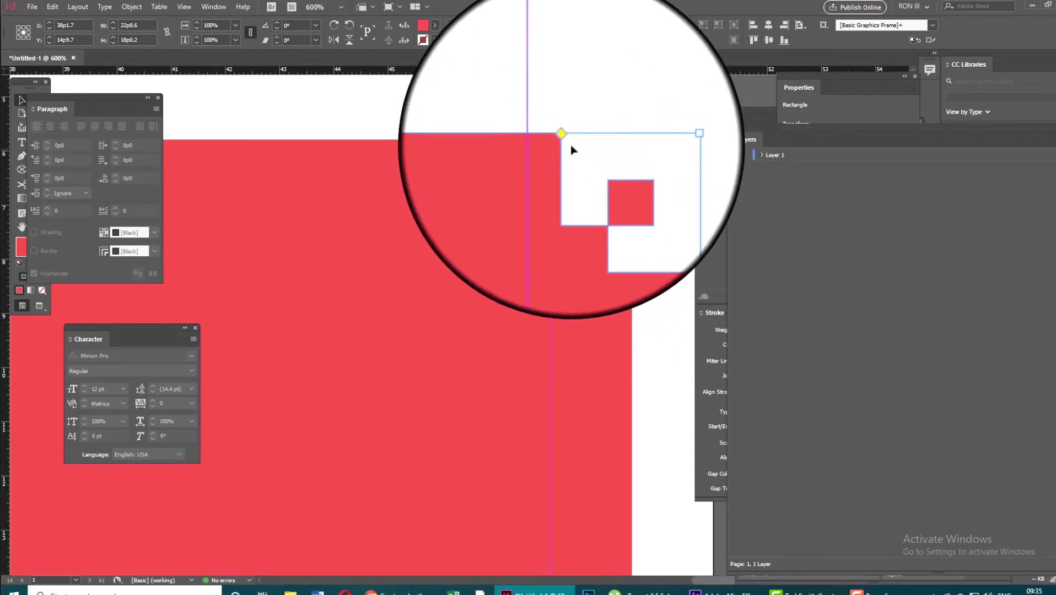
pyautogui.keyDown('alt'); pyautogui.click(566, 140); pyautogui.keyUp('alt')
pyautogui.keyDown('alt'); pyautogui.click(566, 140); pyautogui.keyUp('alt')
pyautogui.keyDown('alt'); pyautogui.click(566, 140); pyautogui.keyUp('alt')
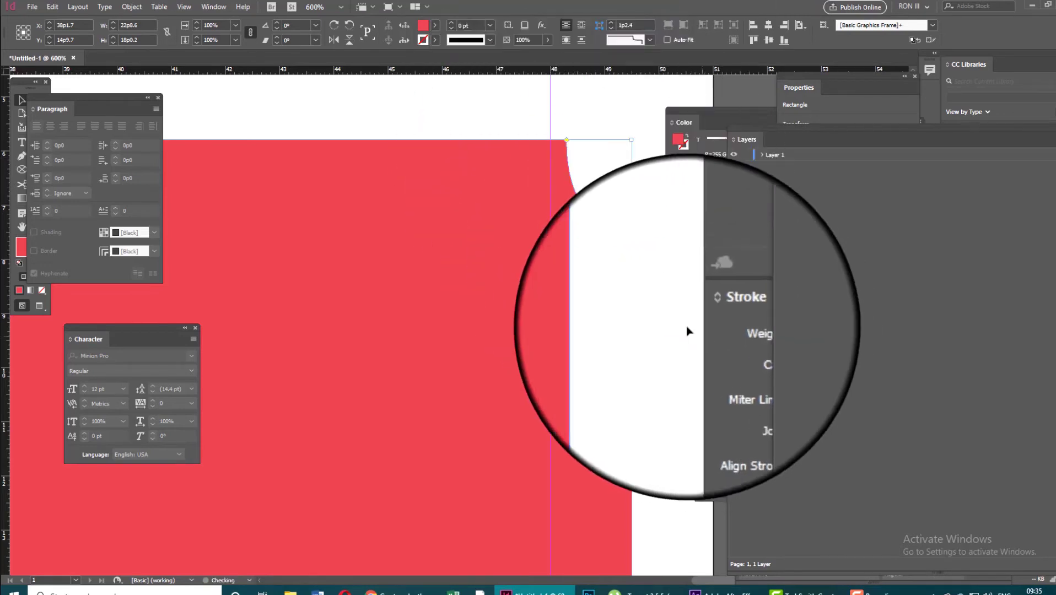
pyautogui.scroll(-2, 642, 298)
pyautogui.scroll(2, 636, 294)
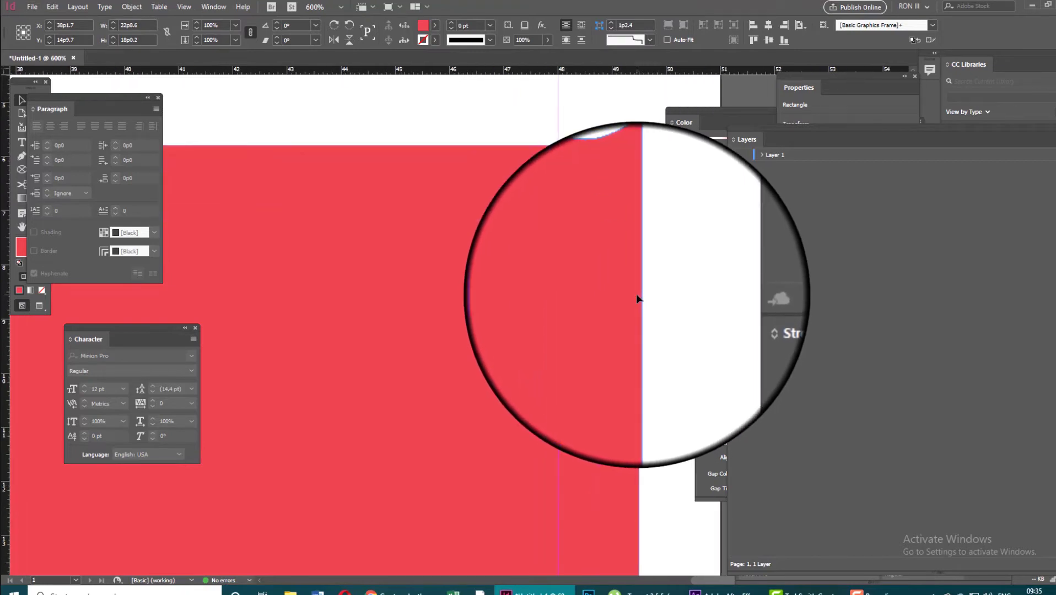
# Undo the corner shape and size changes on the red rectangle and its previous move.
pyautogui.hotkey('ctrl', 'z')
pyautogui.hotkey('ctrl', 'z')
pyautogui.hotkey('ctrl', 'z')
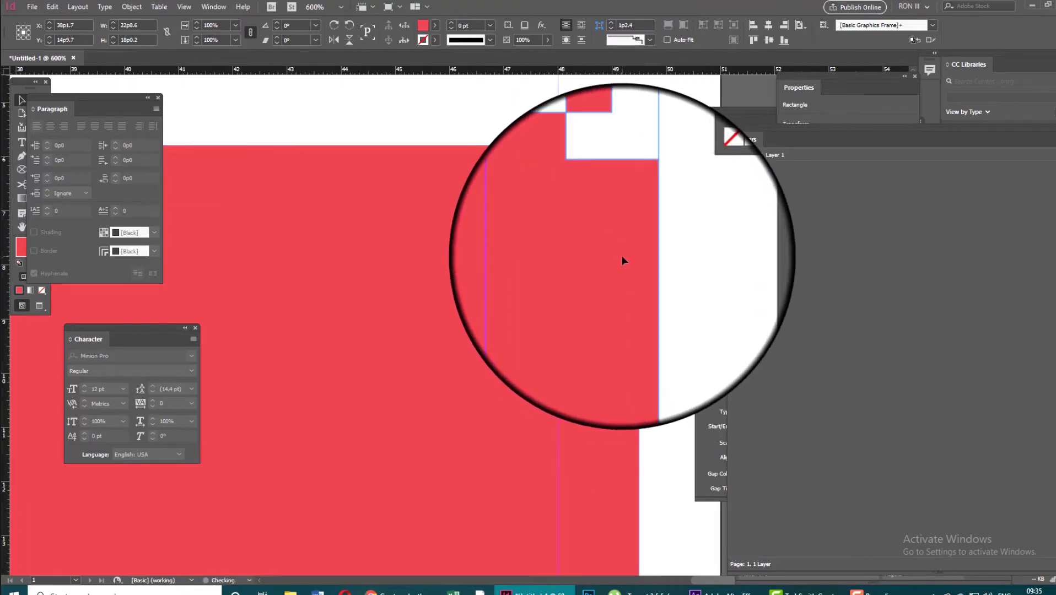
pyautogui.hotkey('ctrl', 'z')
pyautogui.hotkey('ctrl', 'z')
pyautogui.hotkey('ctrl', 'z')
pyautogui.hotkey('ctrl', 'z')
pyautogui.scroll(-2, 587, 269)
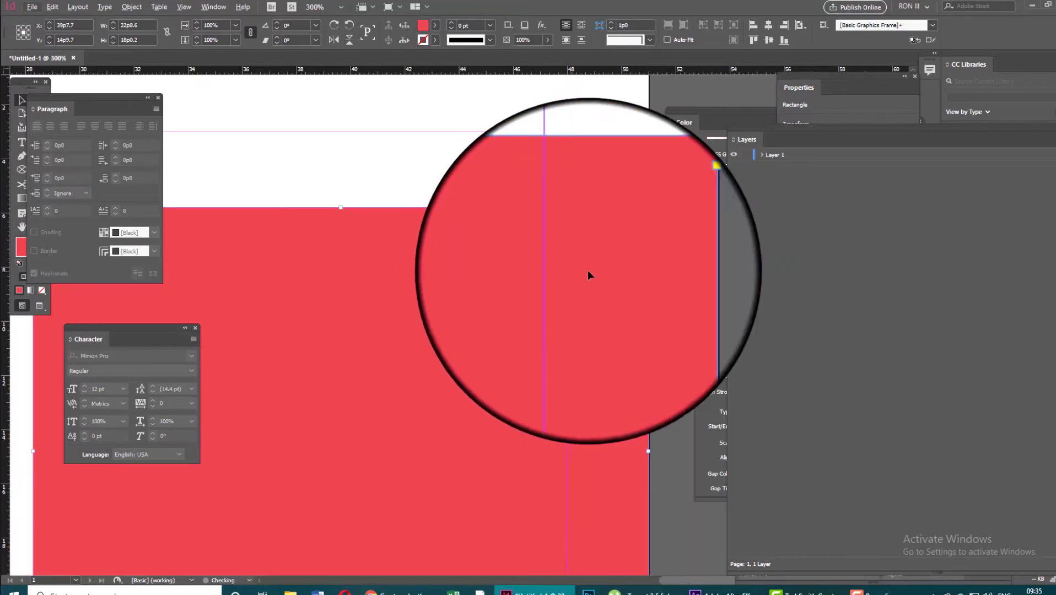
pyautogui.scroll(3, 509, 266)
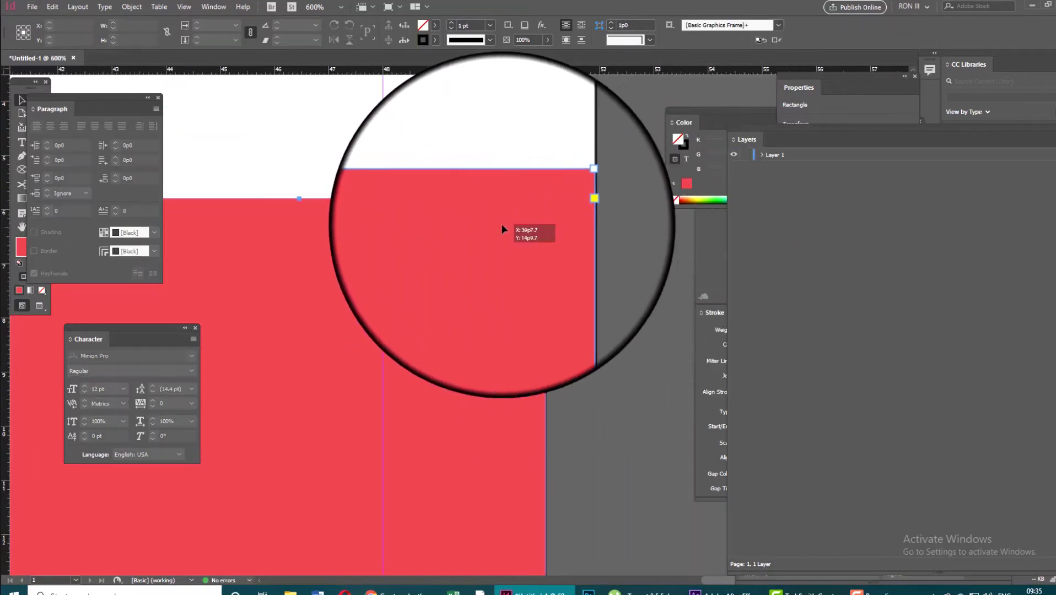
# Move the red rectangle back onto the page and round all of its corners to 3p3.
pyautogui.moveTo(502, 225); pyautogui.dragTo(428, 218)
pyautogui.click(470, 204)
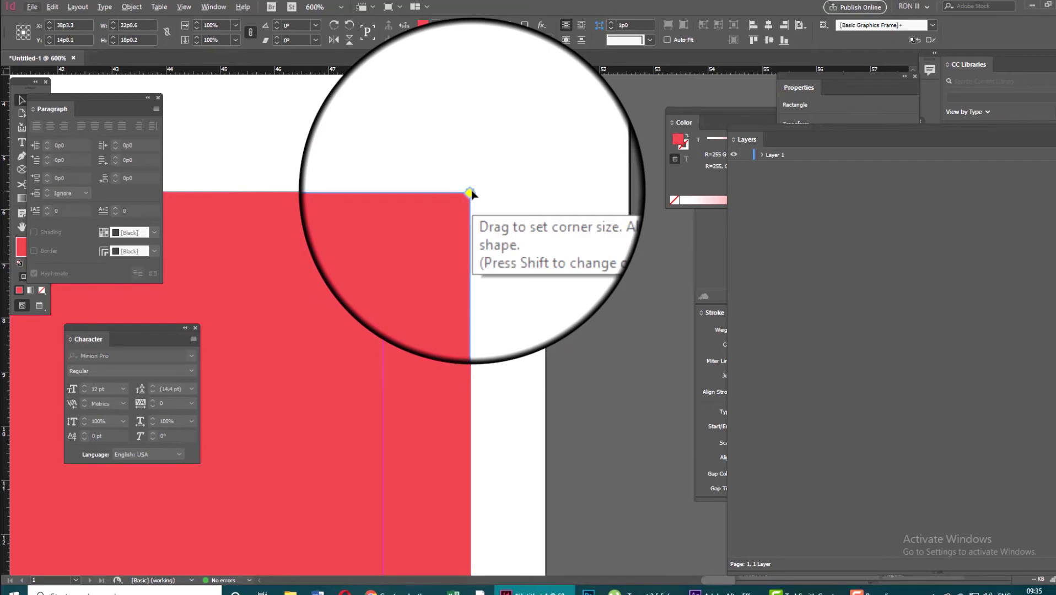
pyautogui.moveTo(471, 194); pyautogui.dragTo(435, 196)
pyautogui.scroll(-6, 513, 241)
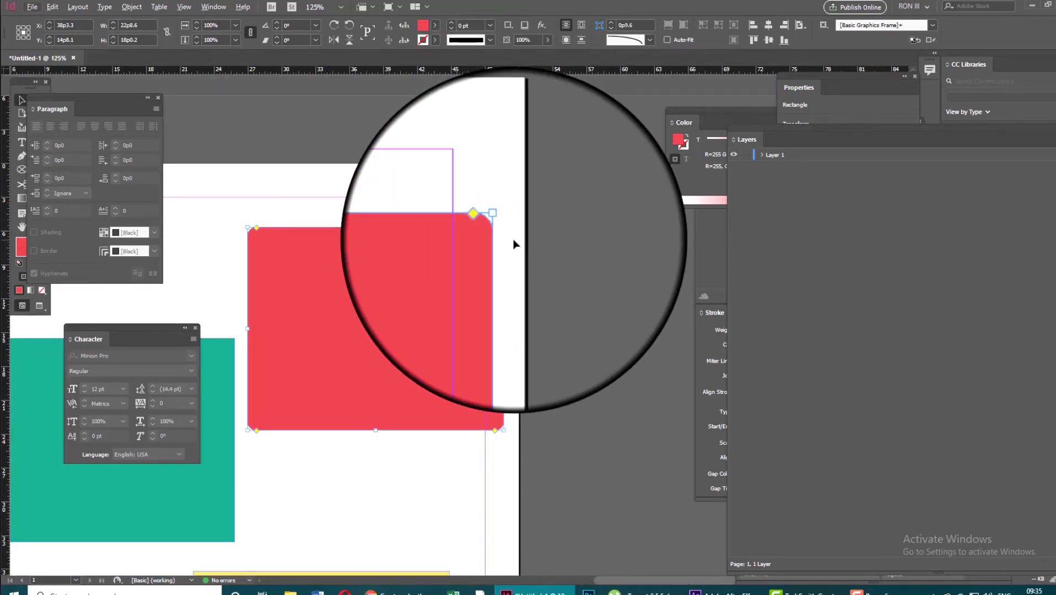
pyautogui.moveTo(495, 228); pyautogui.dragTo(466, 228)
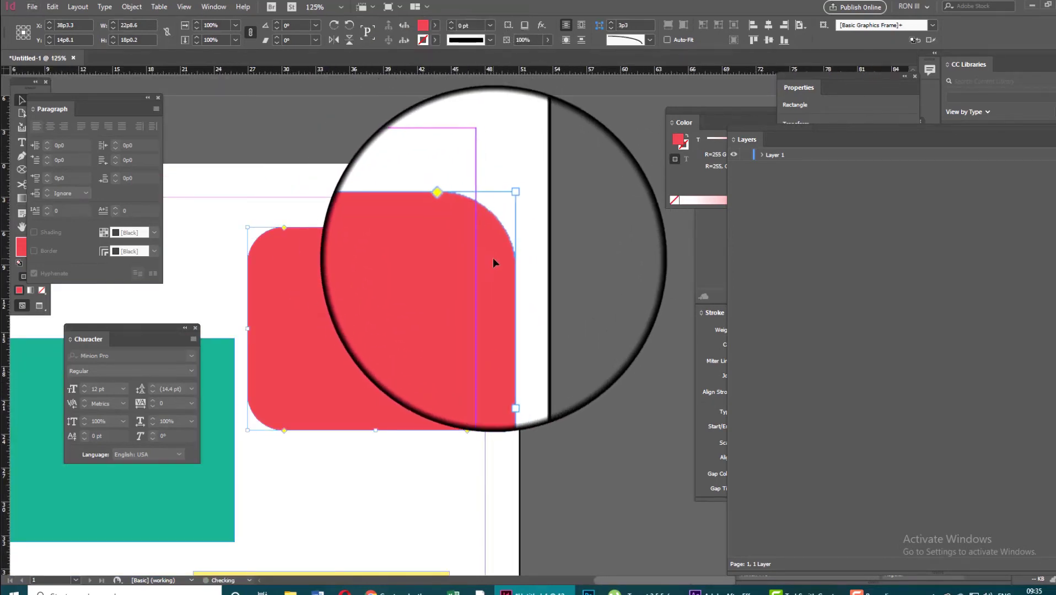
# Cycle the red rectangle's live corner shape from Rounded through Bevel to None.
pyautogui.scroll(5, 502, 259)
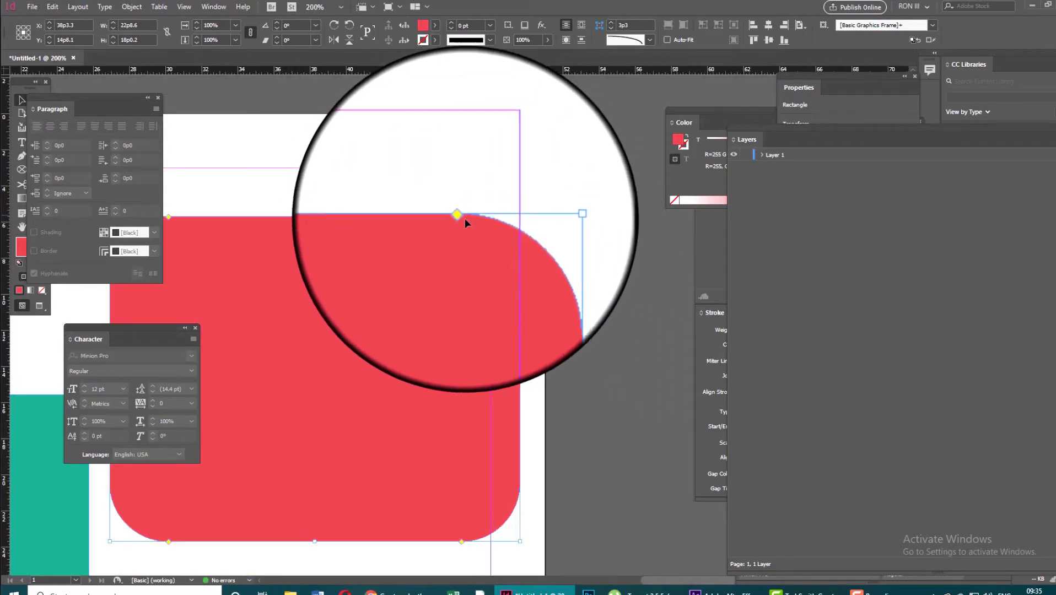
pyautogui.scroll(3, 465, 220)
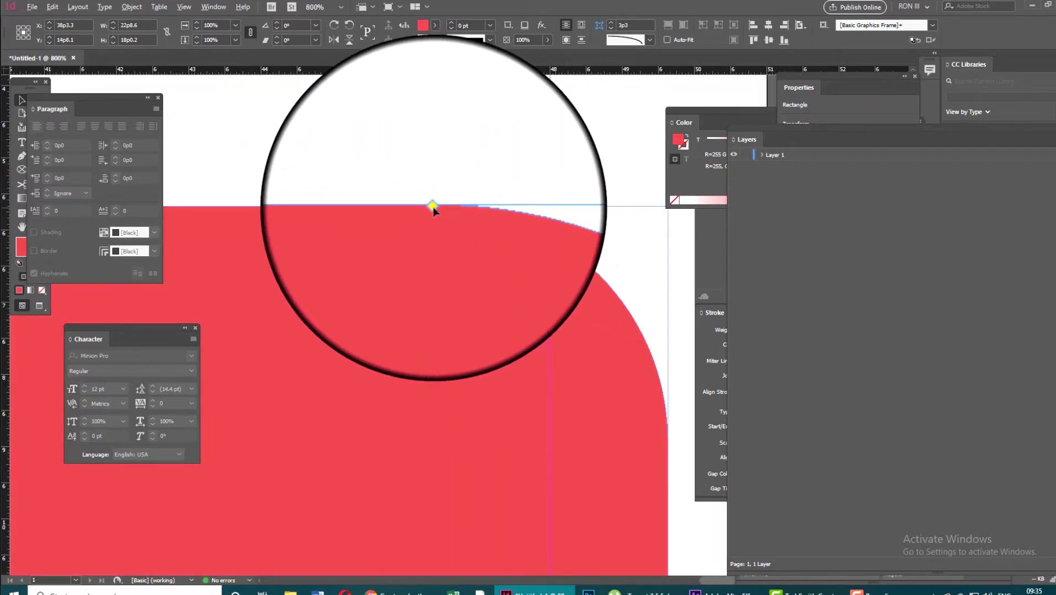
pyautogui.keyDown('alt'); pyautogui.click(432, 207); pyautogui.keyUp('alt')
pyautogui.keyDown('alt'); pyautogui.click(432, 207); pyautogui.keyUp('alt')
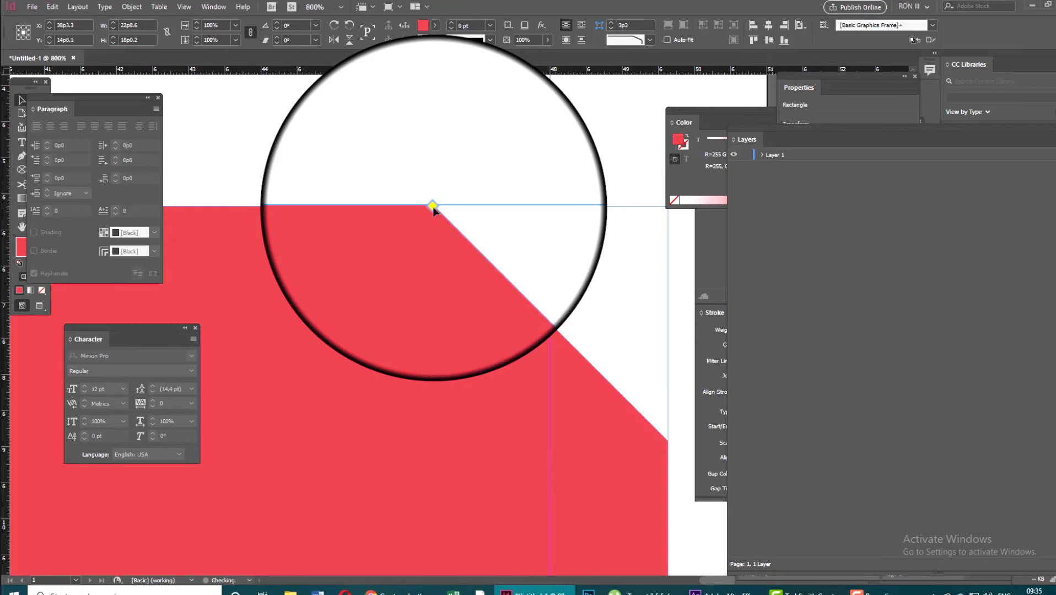
pyautogui.keyDown('alt'); pyautogui.click(432, 207); pyautogui.keyUp('alt')
pyautogui.keyDown('alt'); pyautogui.click(433, 207); pyautogui.keyUp('alt')
pyautogui.scroll(-1, 537, 303)
pyautogui.scroll(-4, 538, 303)
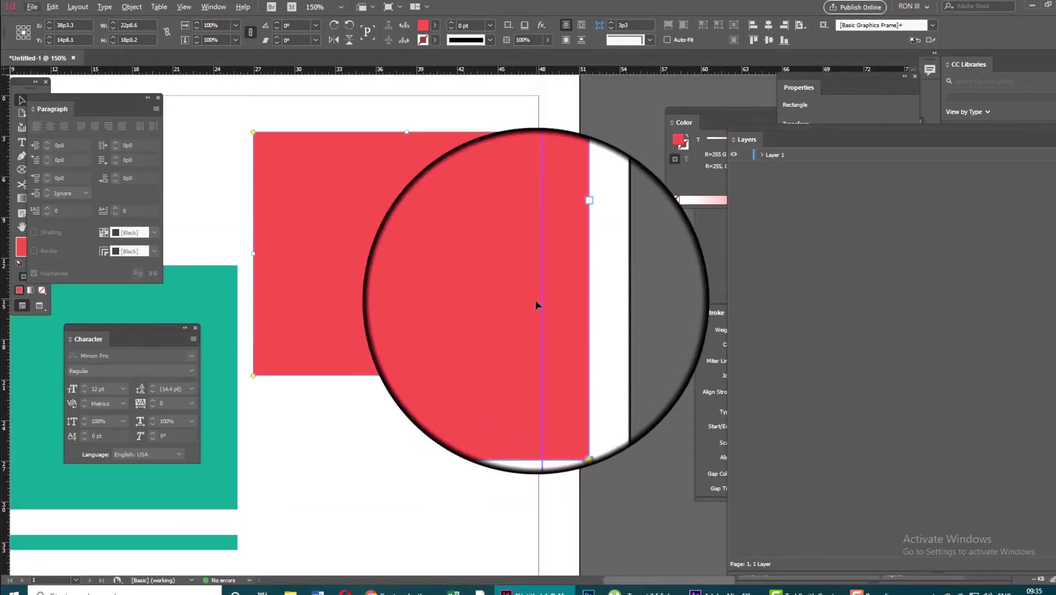
# Reselect the red rectangle and round only its top-right corner with a large radius.
pyautogui.scroll(3, 561, 223)
pyautogui.scroll(-3, 561, 224)
pyautogui.click(571, 224)
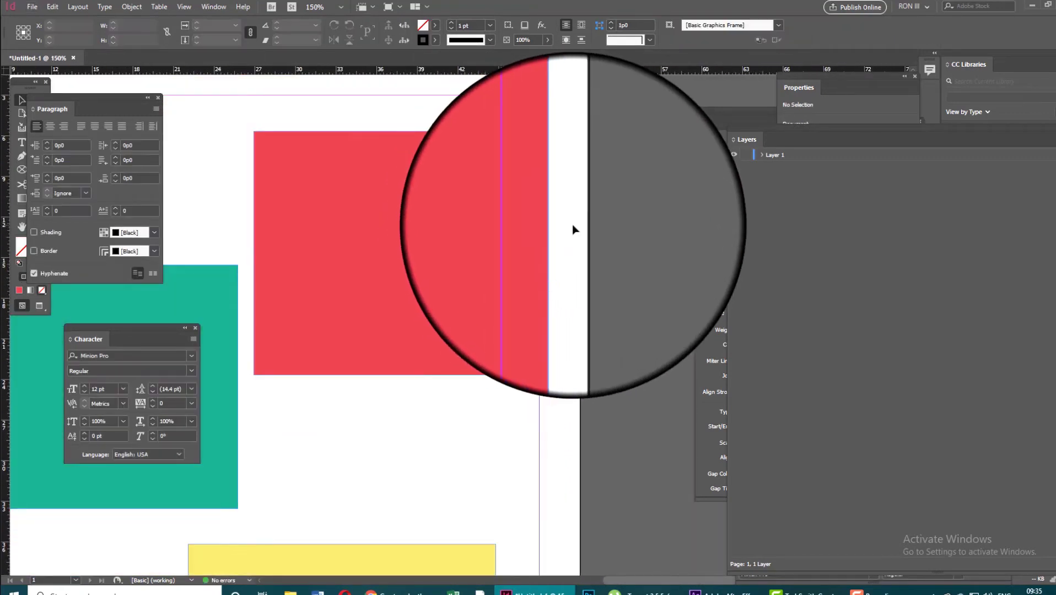
pyautogui.click(564, 148)
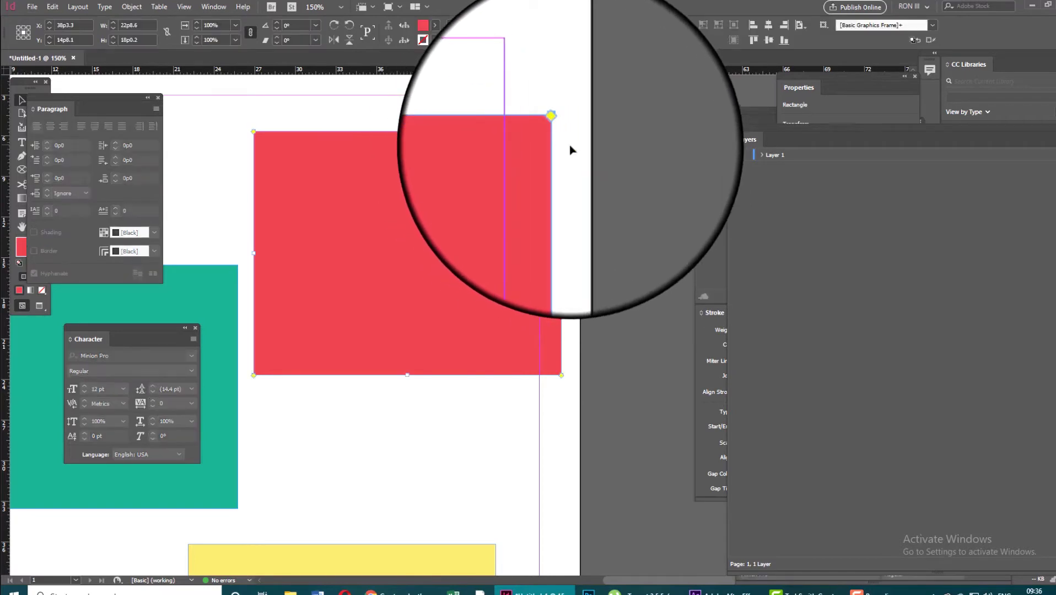
pyautogui.moveTo(561, 134); pyautogui.dragTo(433, 133)
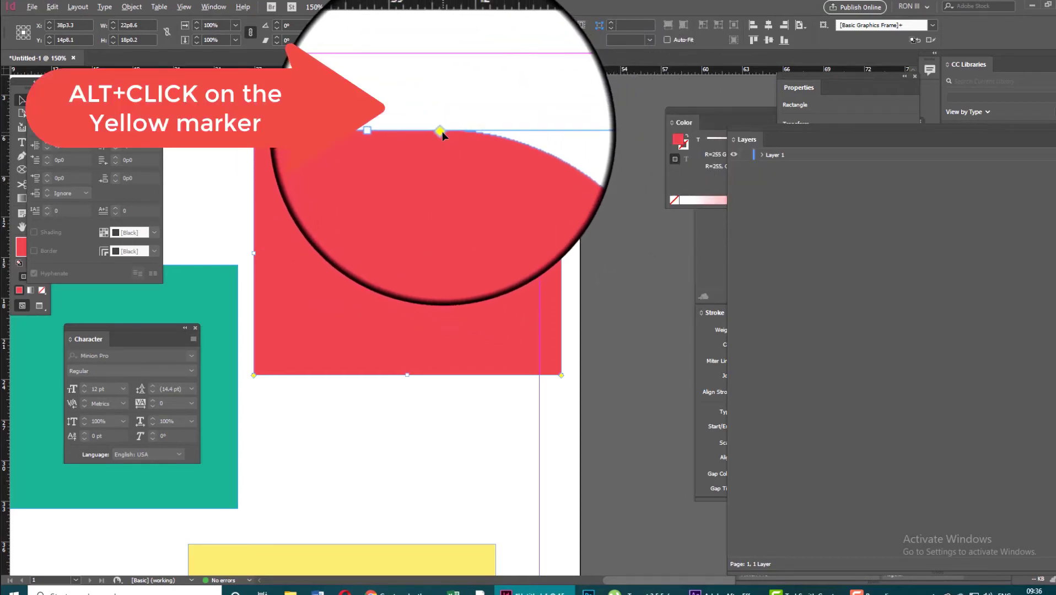
# Cycle all corners of the unevenly sized red rectangle through the live shapes, including Bevel, back to square corners.
pyautogui.keyDown('alt'); pyautogui.click(440, 131); pyautogui.keyUp('alt')
pyautogui.keyDown('alt'); pyautogui.click(441, 131); pyautogui.keyUp('alt')
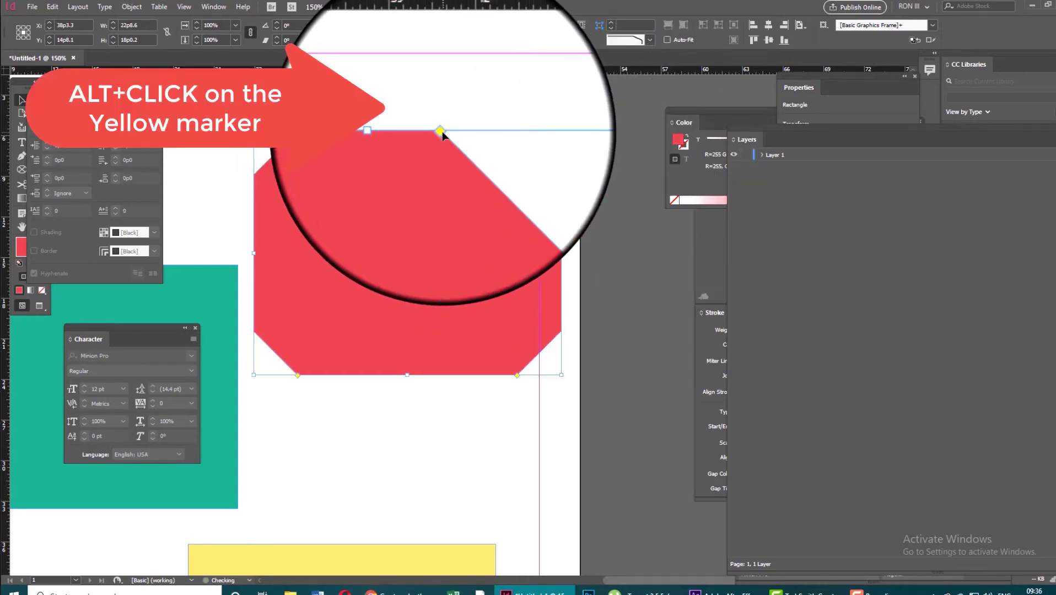
pyautogui.keyDown('alt'); pyautogui.click(440, 131); pyautogui.keyUp('alt')
pyautogui.keyDown('alt'); pyautogui.click(440, 131); pyautogui.keyUp('alt')
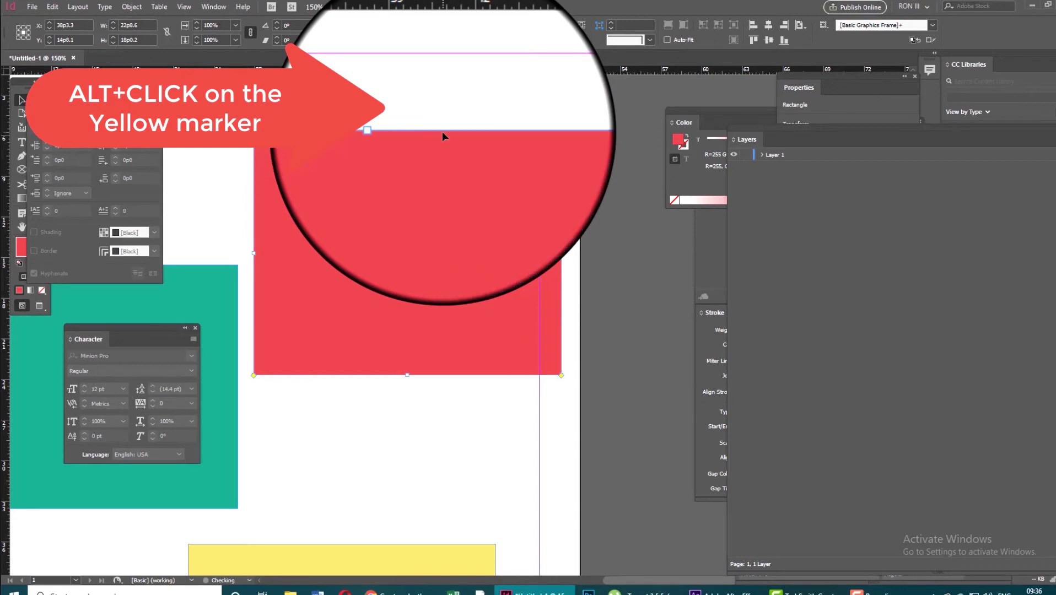
# Display the red rectangle's properties and open its Corner Options, closing them without changes.
pyautogui.click(214, 7)
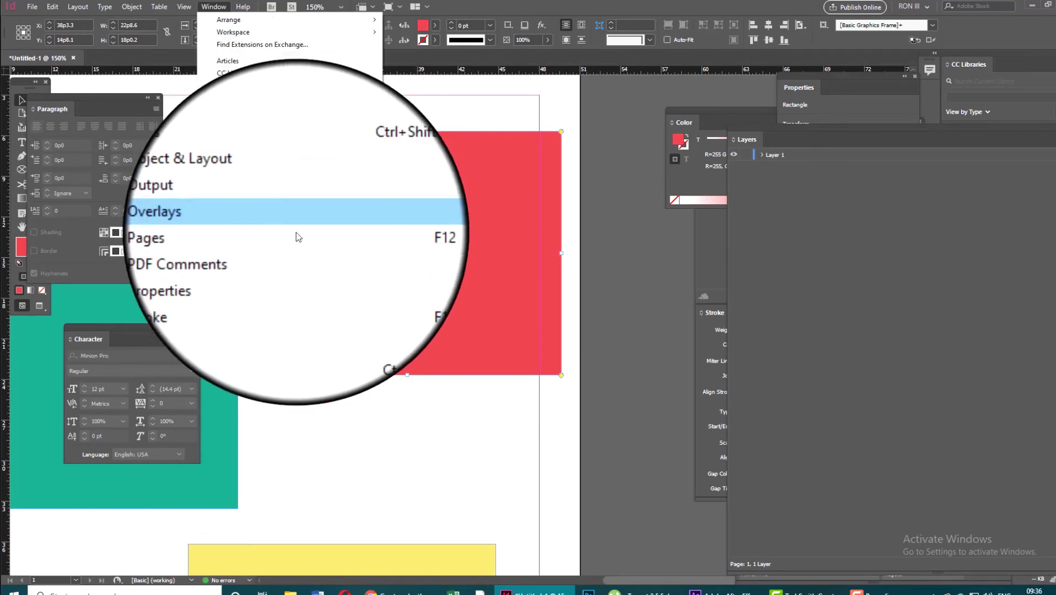
pyautogui.click(292, 247)
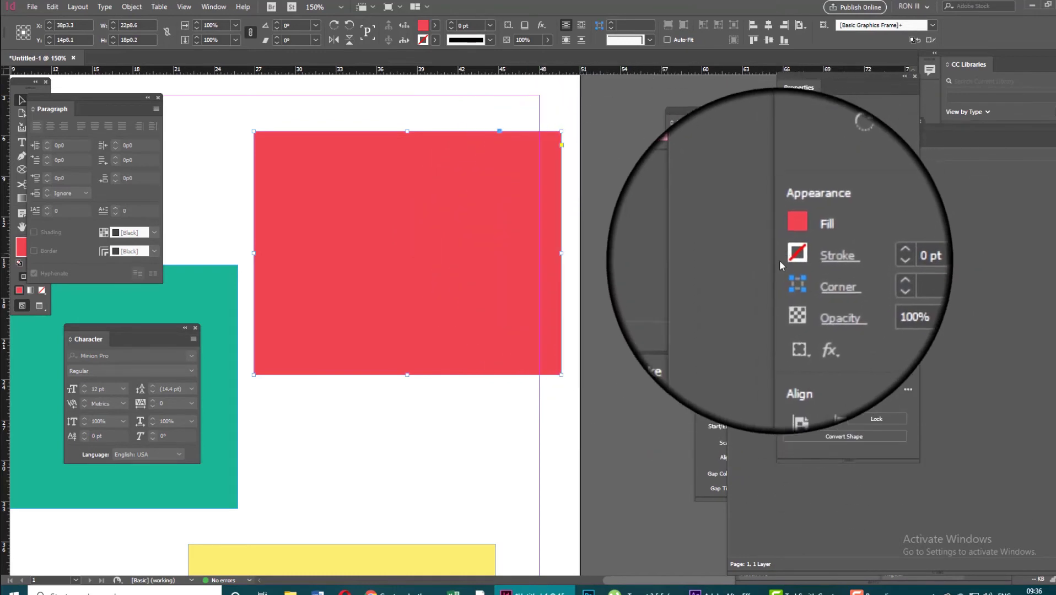
pyautogui.click(810, 276)
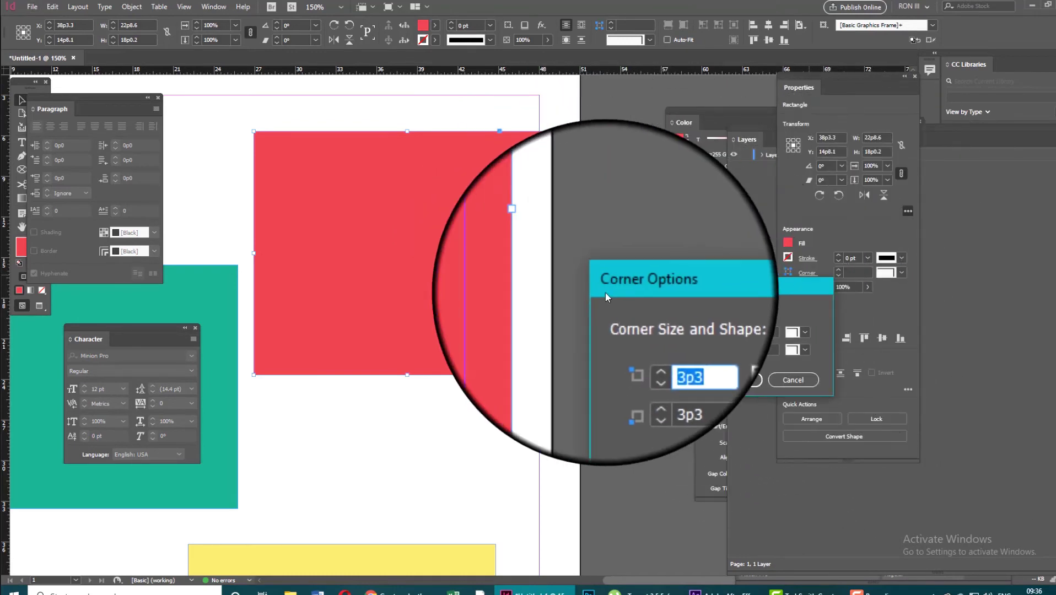
pyautogui.press('Escape')
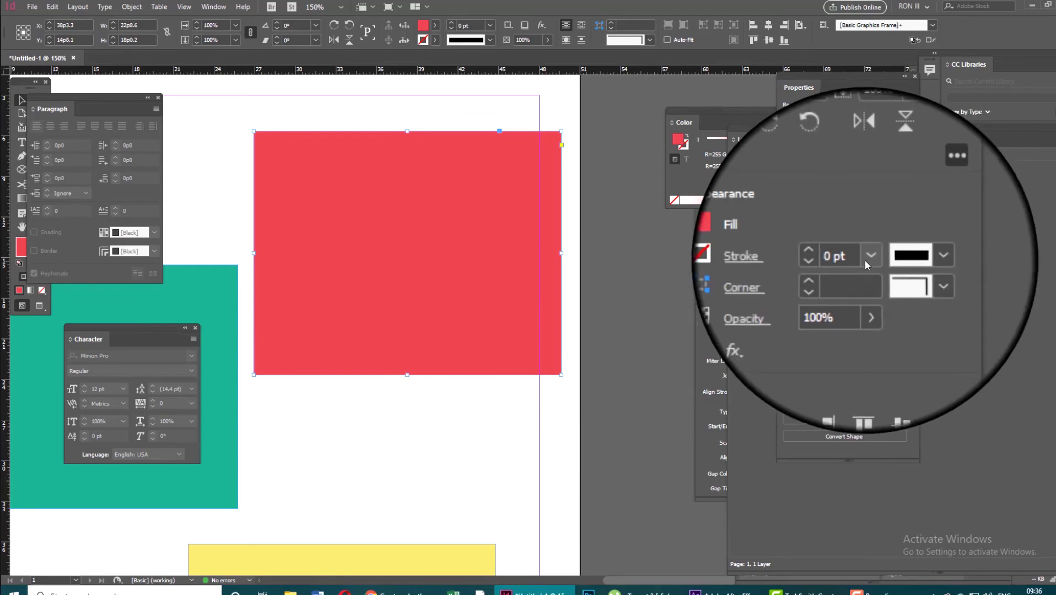
# Apply the Rounded and Bevel corner shapes to the red rectangle in turn from its appearance properties.
pyautogui.click(904, 269)
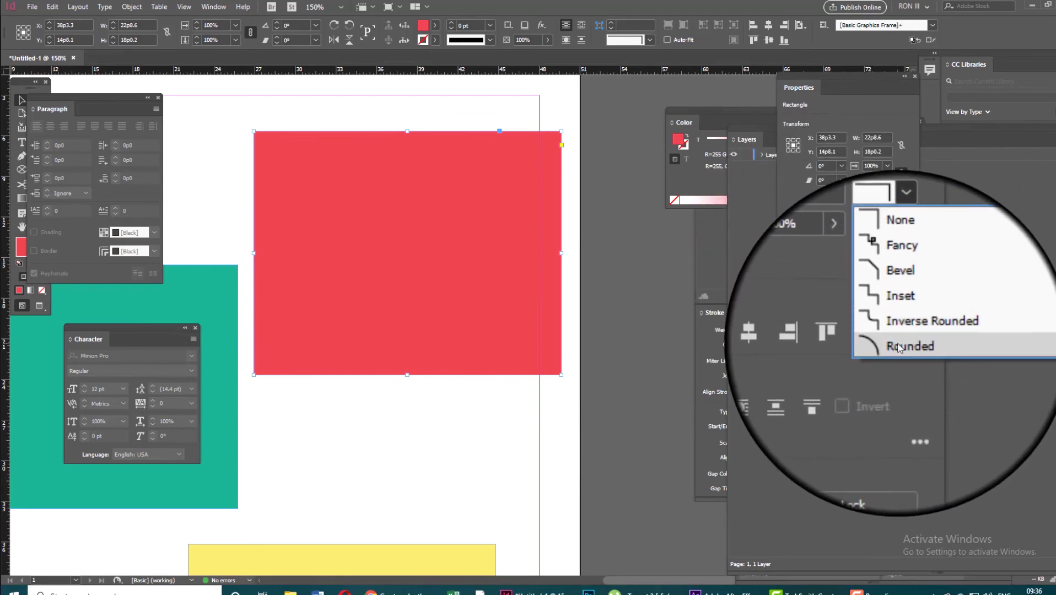
pyautogui.click(886, 342)
pyautogui.click(904, 264)
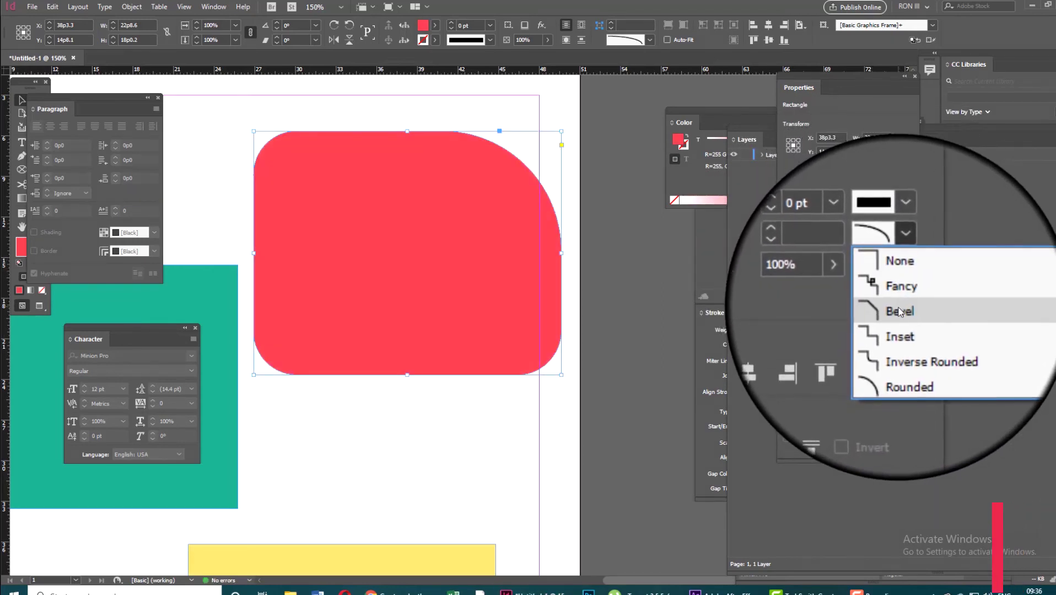
pyautogui.click(843, 311)
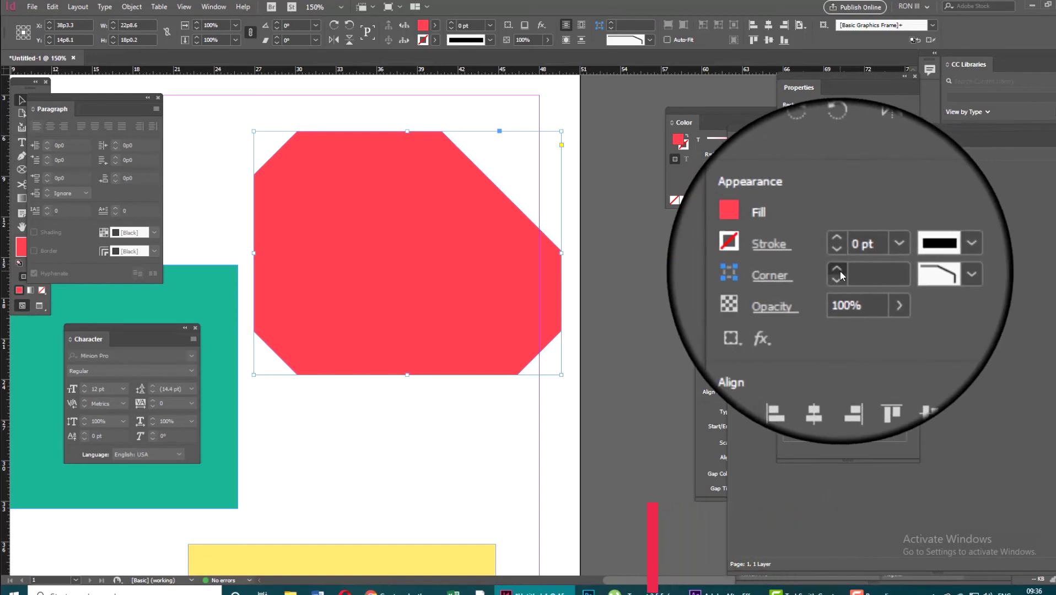
# Change all four corners of the red rectangle to Inverse Rounded with a size of 3p4.
pyautogui.click(839, 271)
pyautogui.click(838, 271)
pyautogui.click(838, 271)
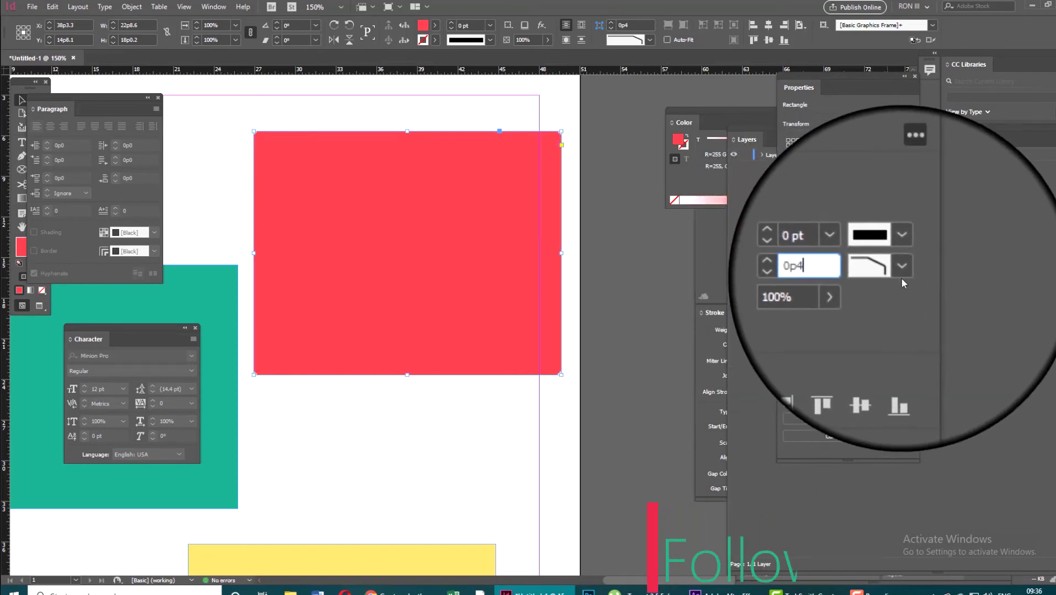
pyautogui.click(901, 270)
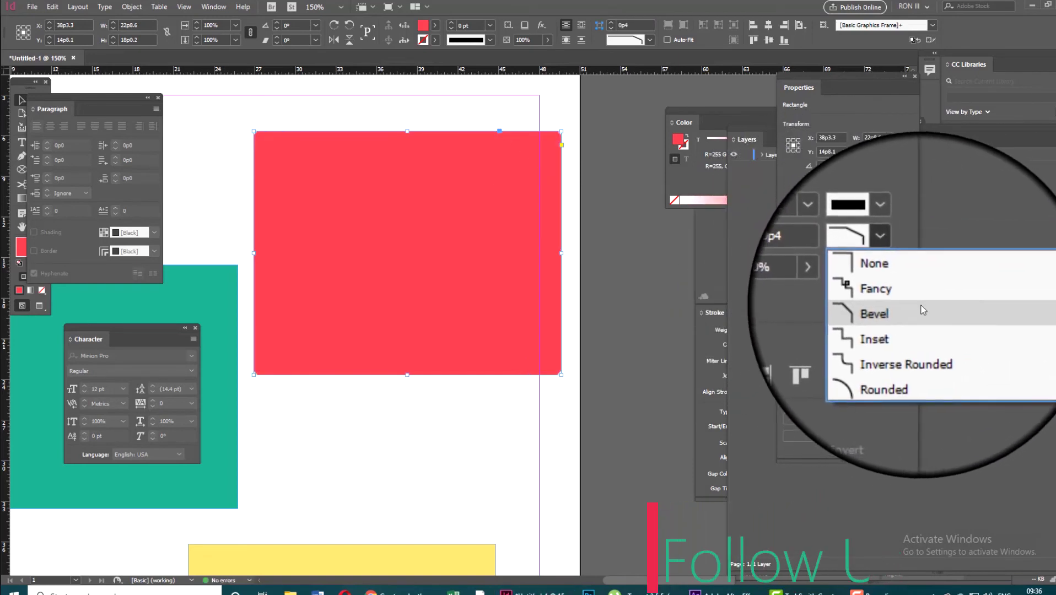
pyautogui.click(922, 337)
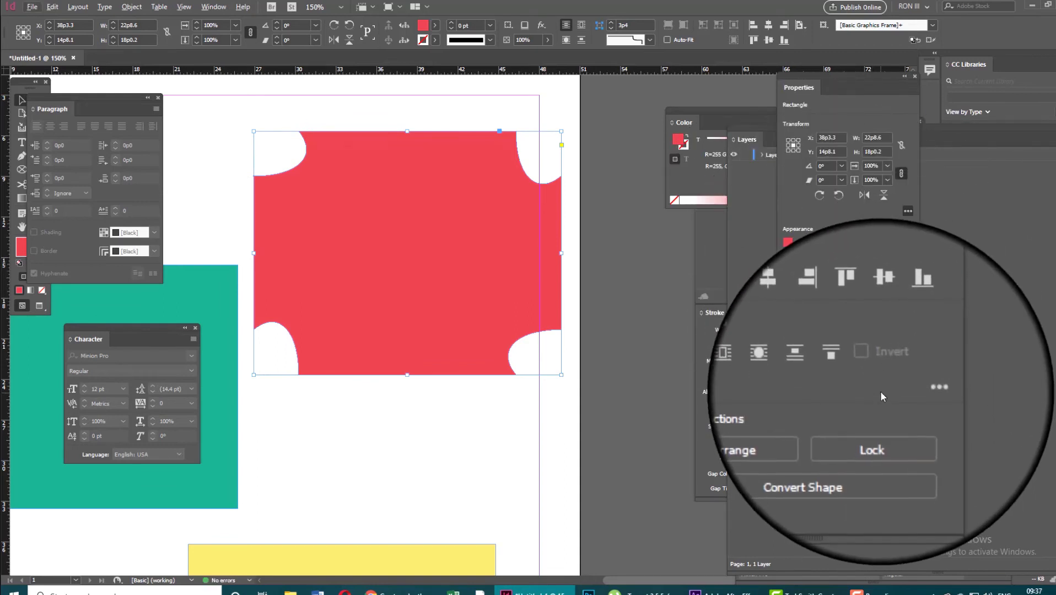
pyautogui.scroll(-1, 521, 252)
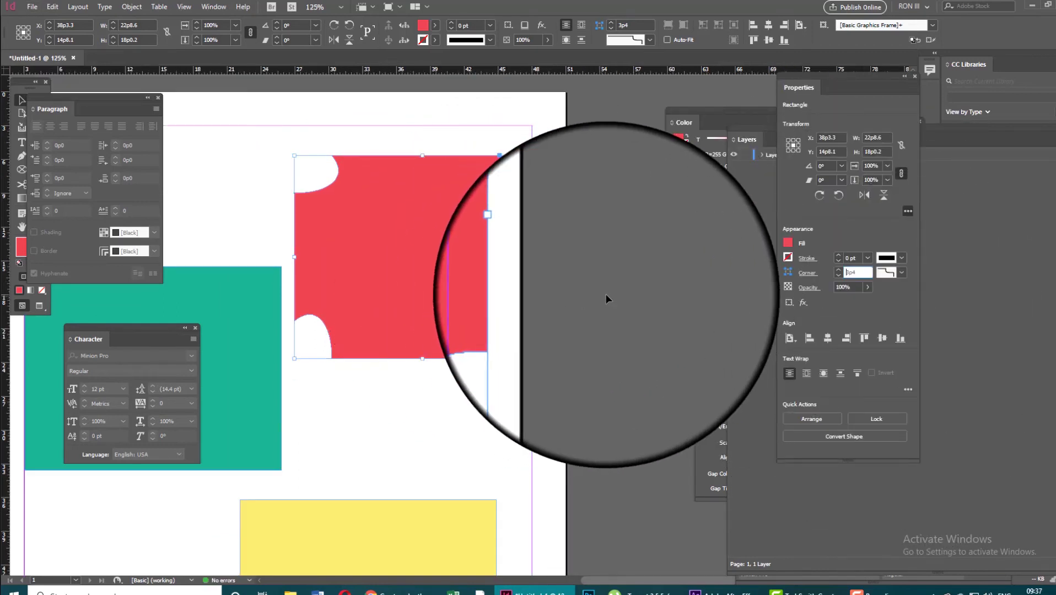
pyautogui.scroll(-1, 605, 294)
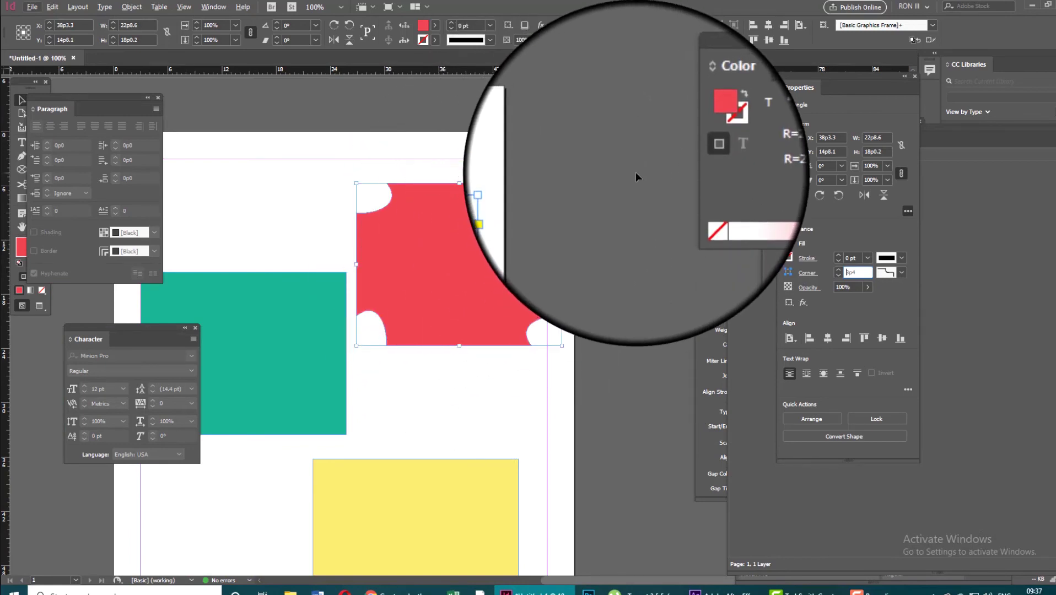
pyautogui.scroll(2, 560, 207)
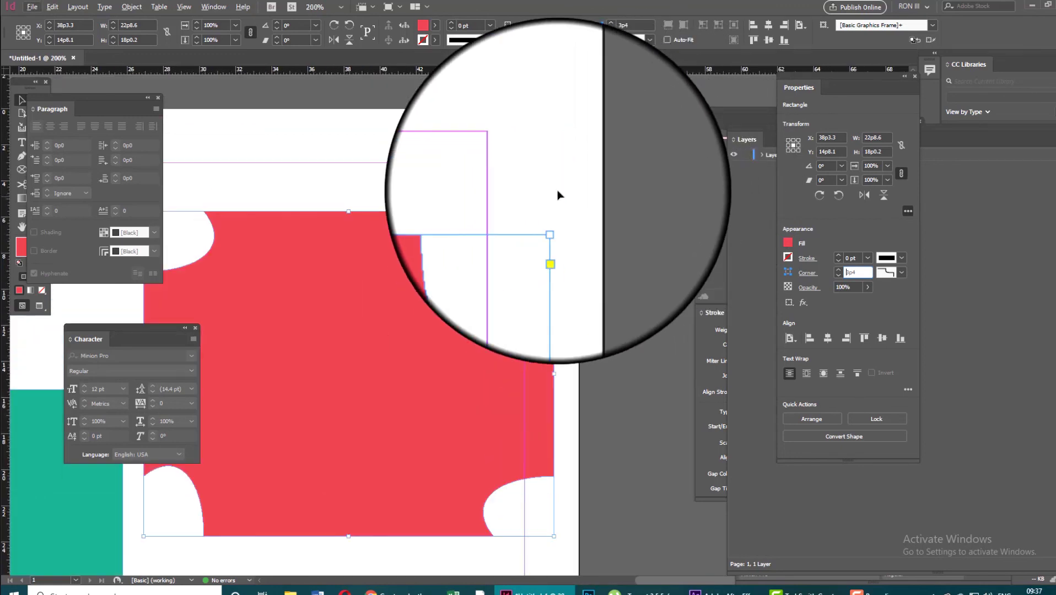
pyautogui.scroll(1, 547, 220)
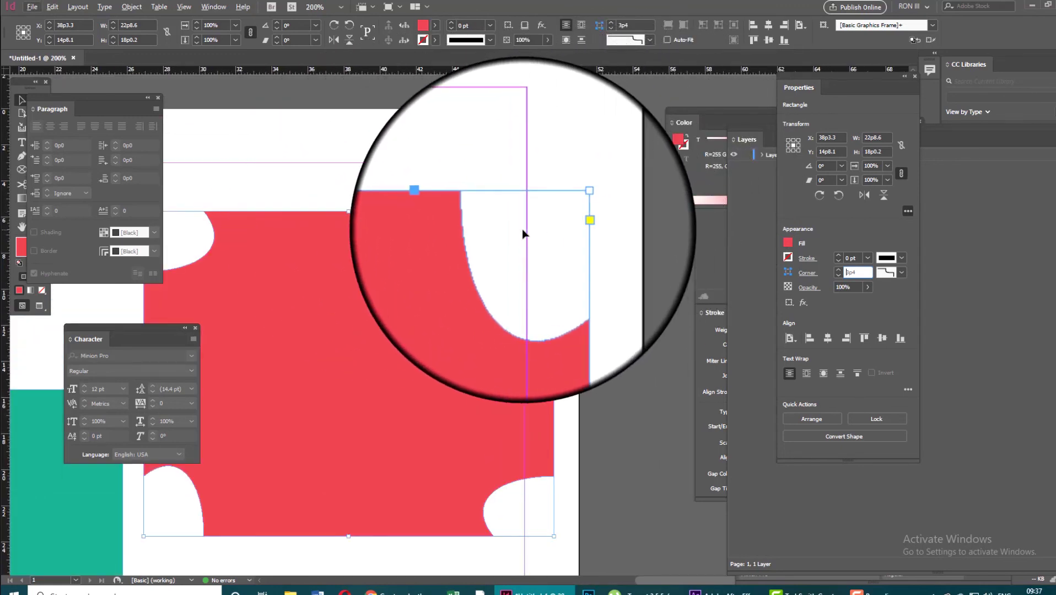